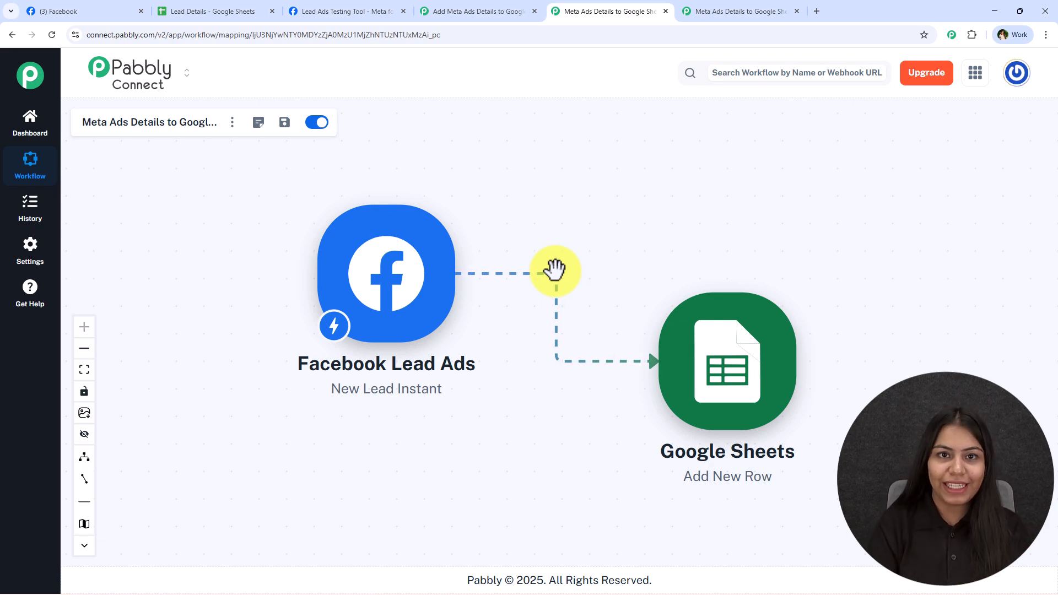
Step: Switch to the empty 'Add Meta Ads Details to Google Sheets' workflow with its Add Trigger node
click(440, 7)
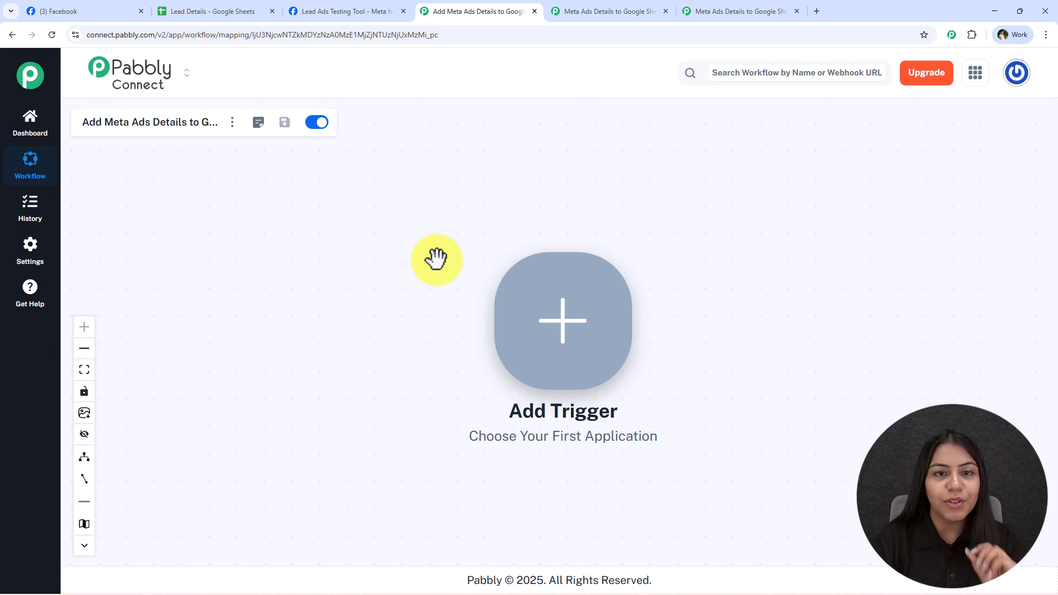
click(812, 5)
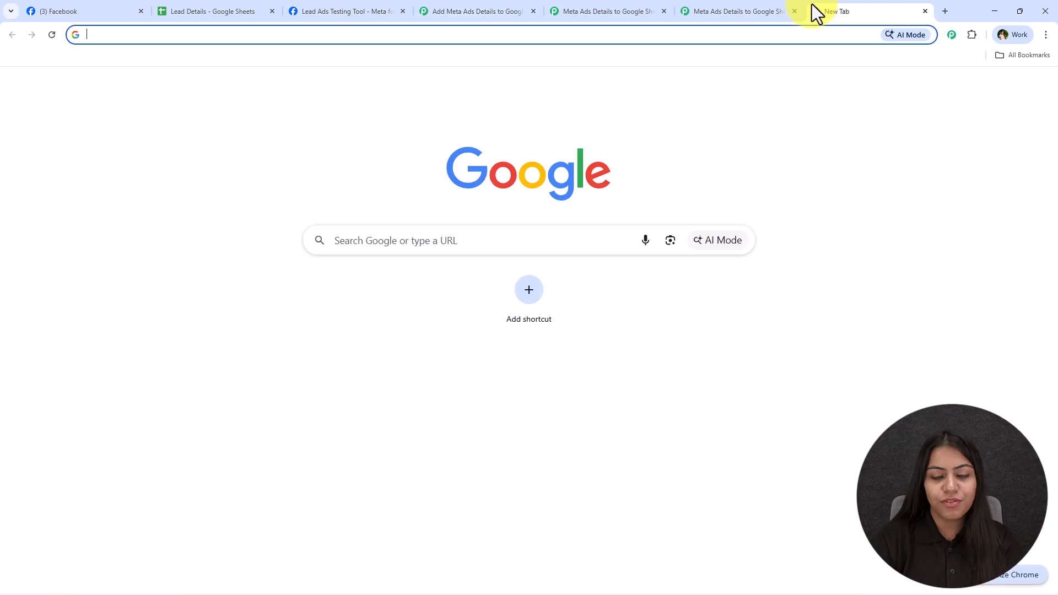
text(pabbl)
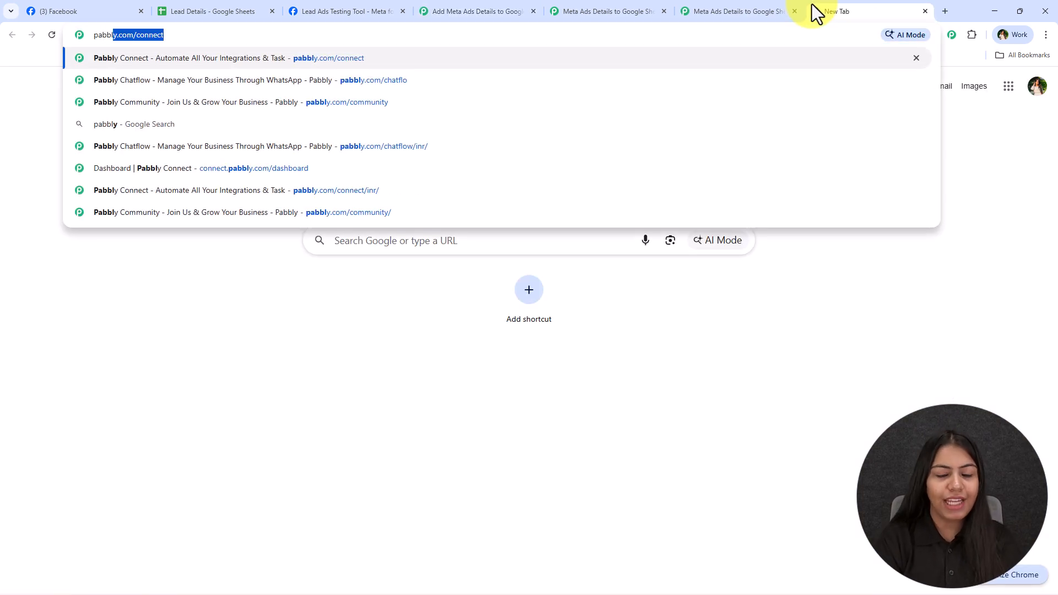
key(Return)
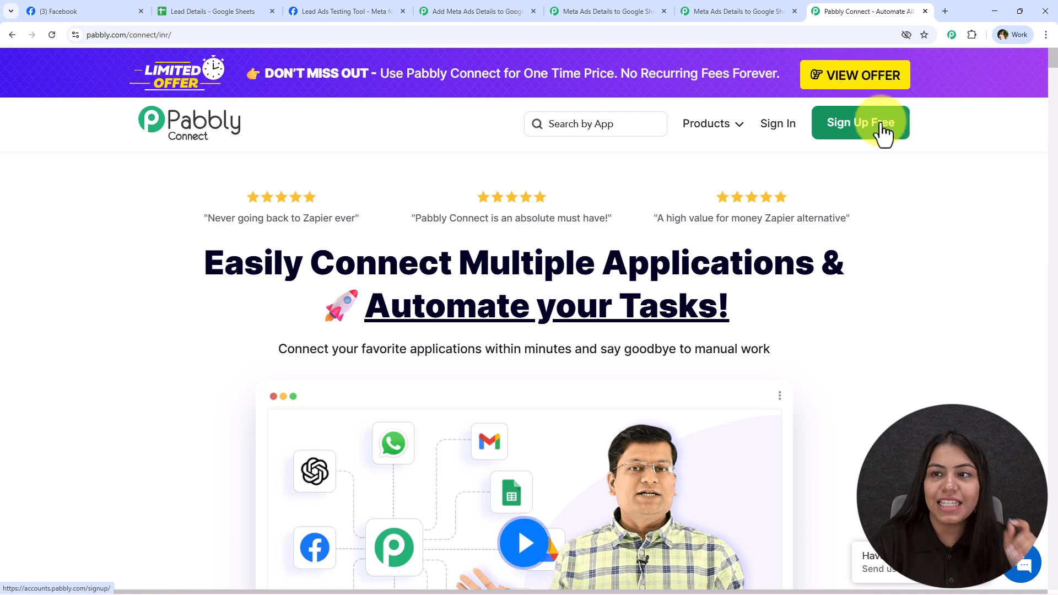
mouse_move(918, 28)
click(925, 11)
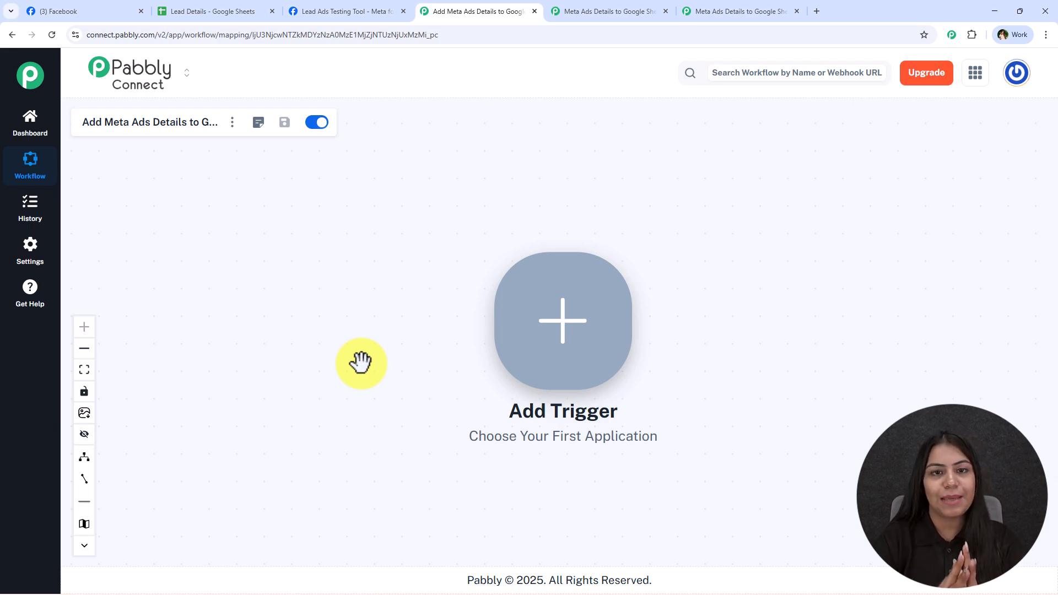
Step: Start adding the workflow trigger and search the app list for Facebook
drag(676, 342, 413, 309)
click(270, 269)
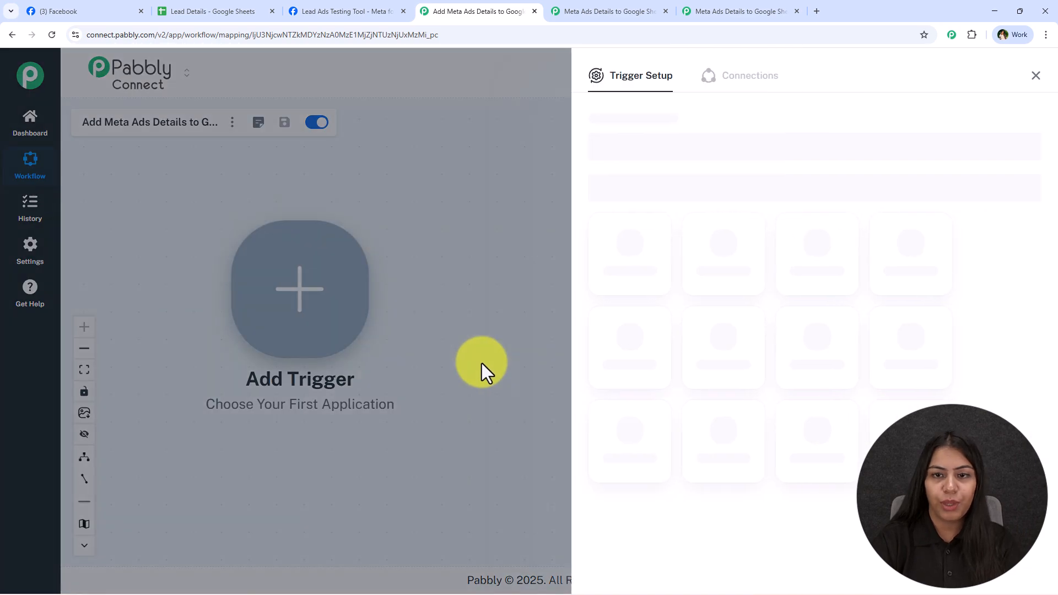
text(Facebook)
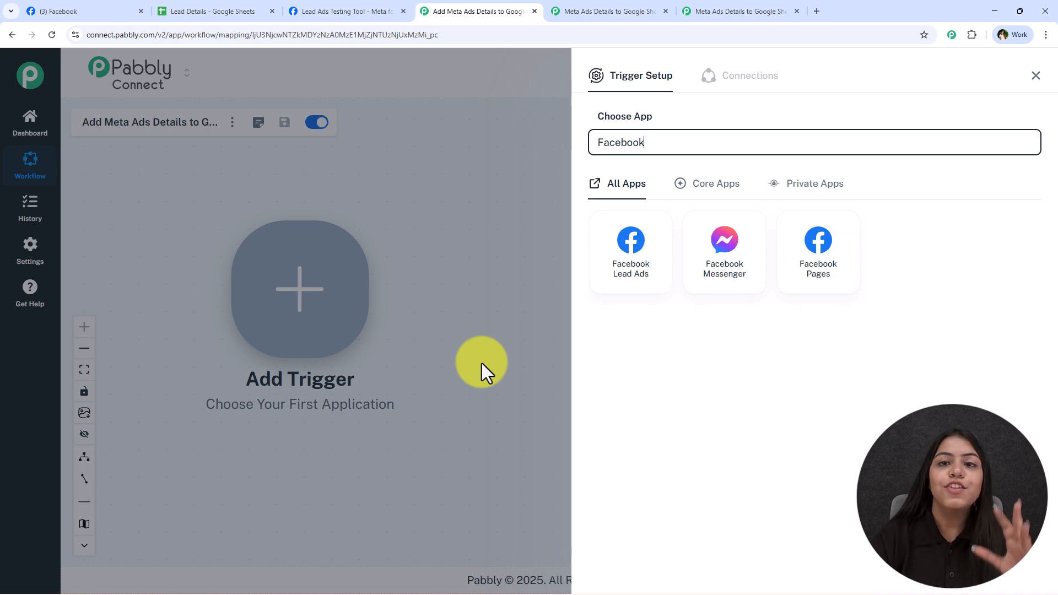
click(671, 6)
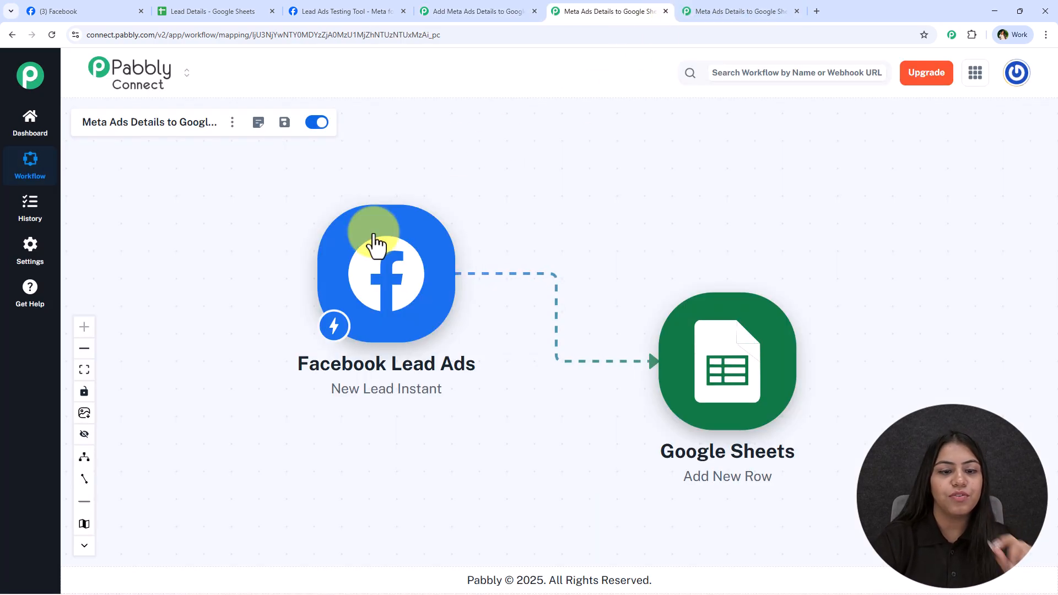
click(720, 10)
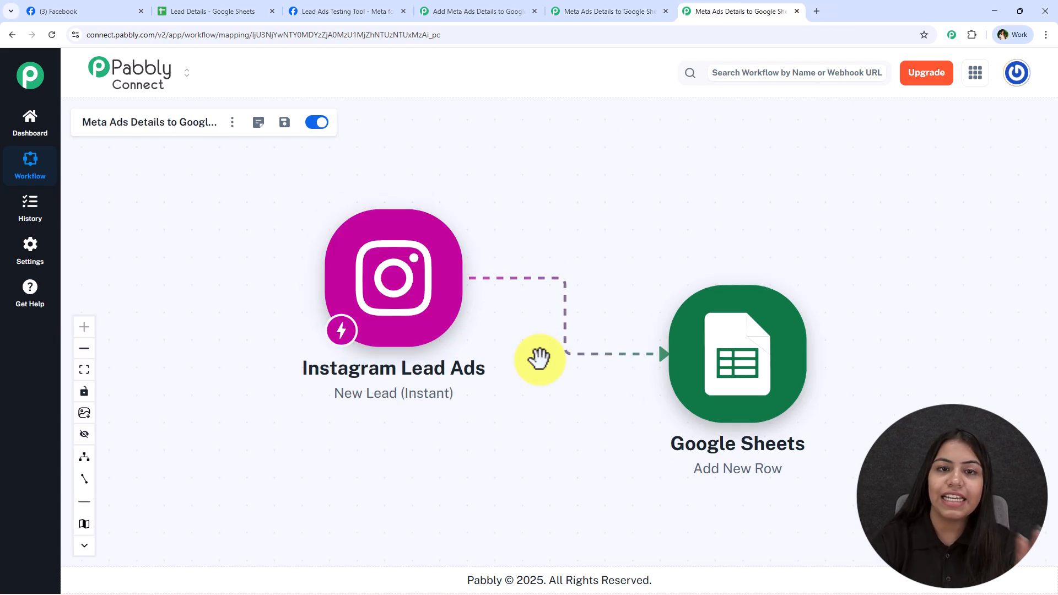
click(447, 8)
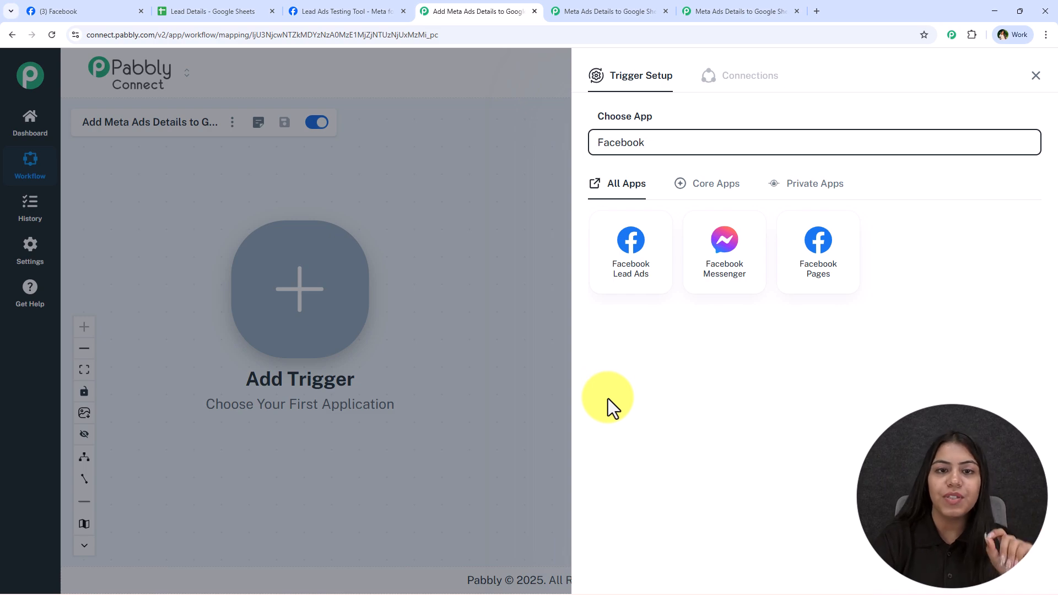
Step: Choose Facebook Lead Ads with the New Lead Instant event and start a new Facebook connection
click(641, 264)
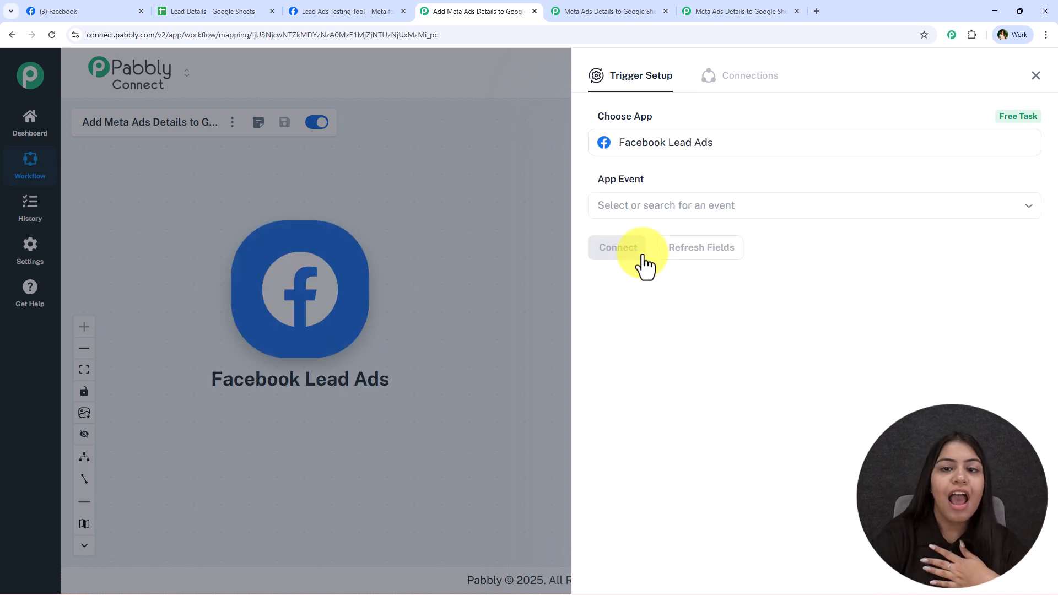
click(677, 208)
click(695, 242)
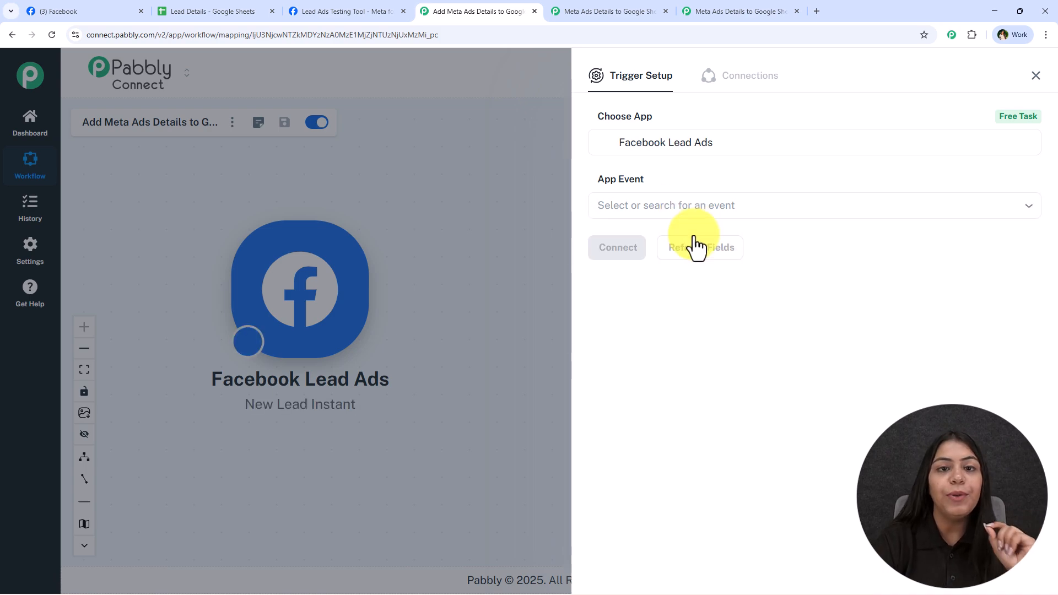
click(634, 249)
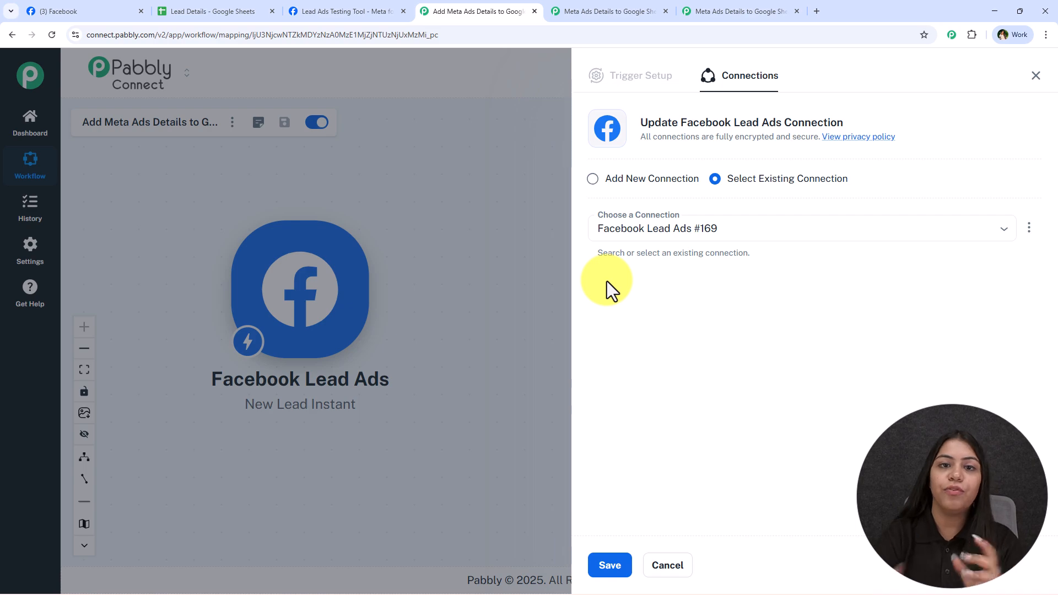
click(733, 11)
click(476, 11)
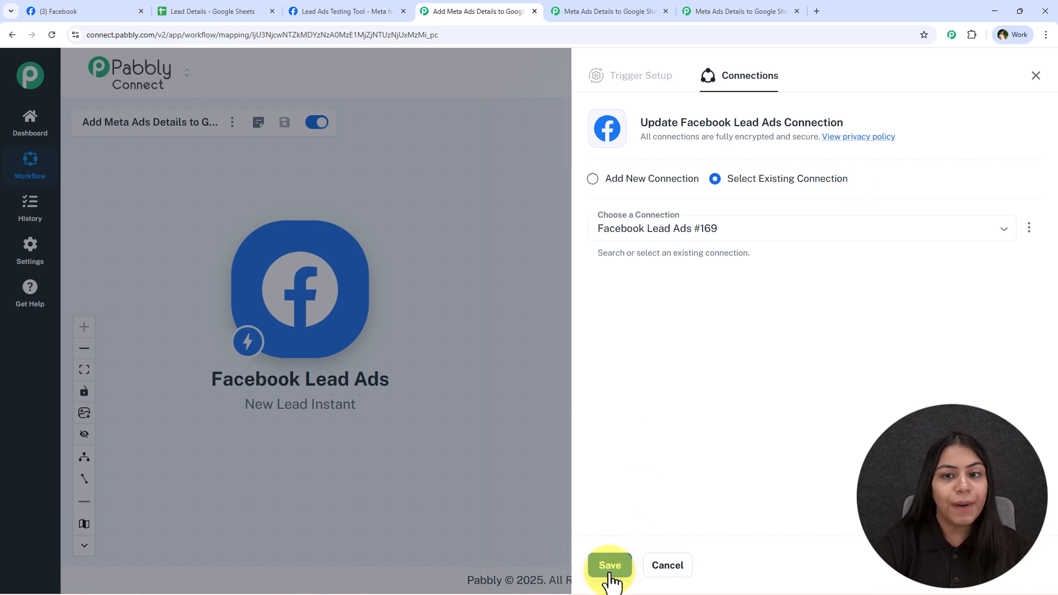
click(651, 177)
Step: Sign in to Facebook with the required account and allow Pabbly Connect access
click(617, 303)
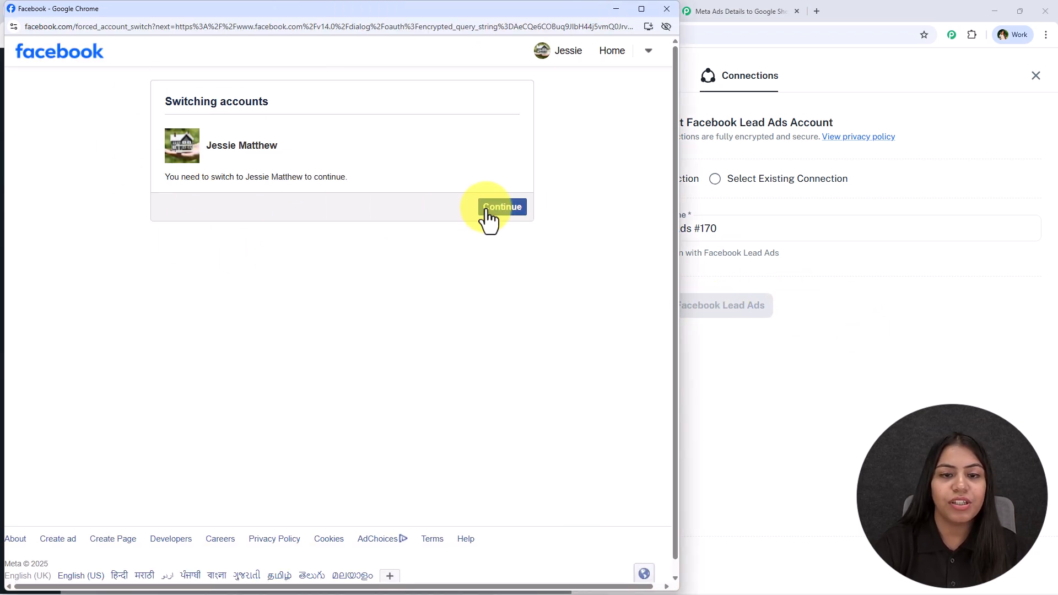
click(499, 211)
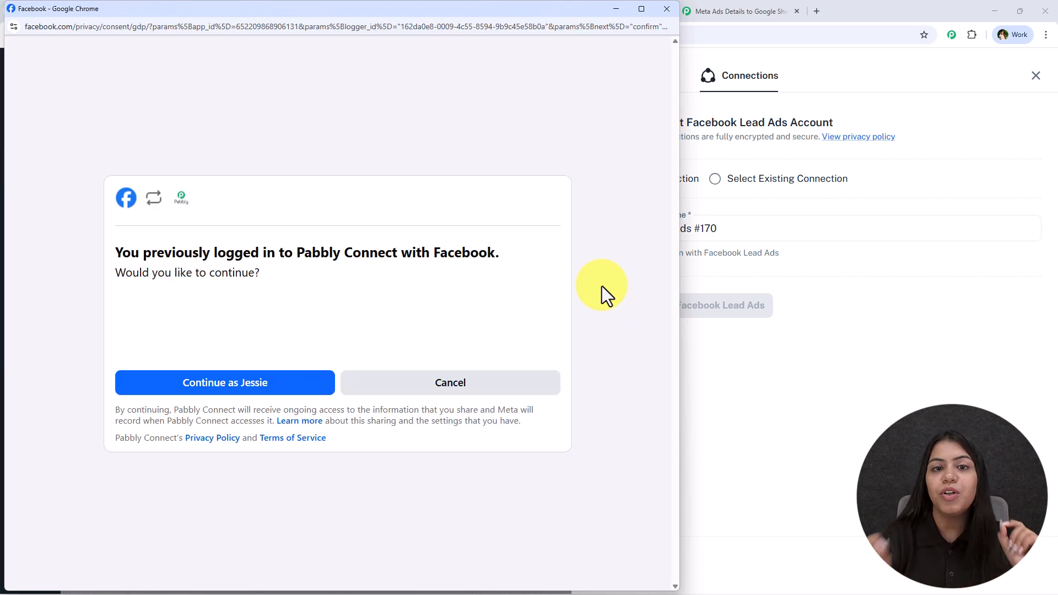
click(195, 384)
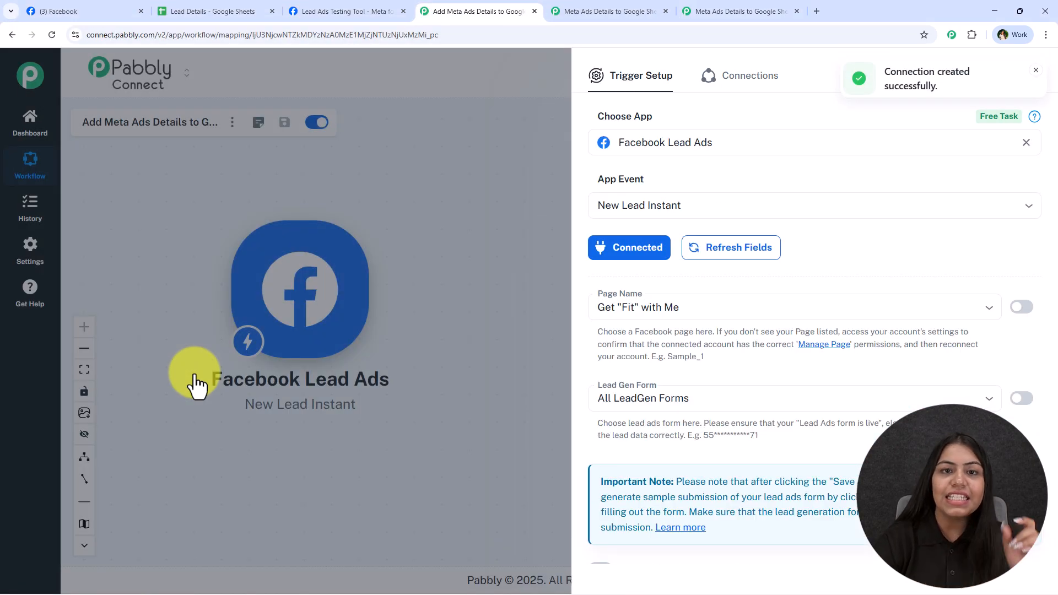
Step: Select Digital Dynamics as the trigger's Facebook page
scroll(755, 546, down, 3)
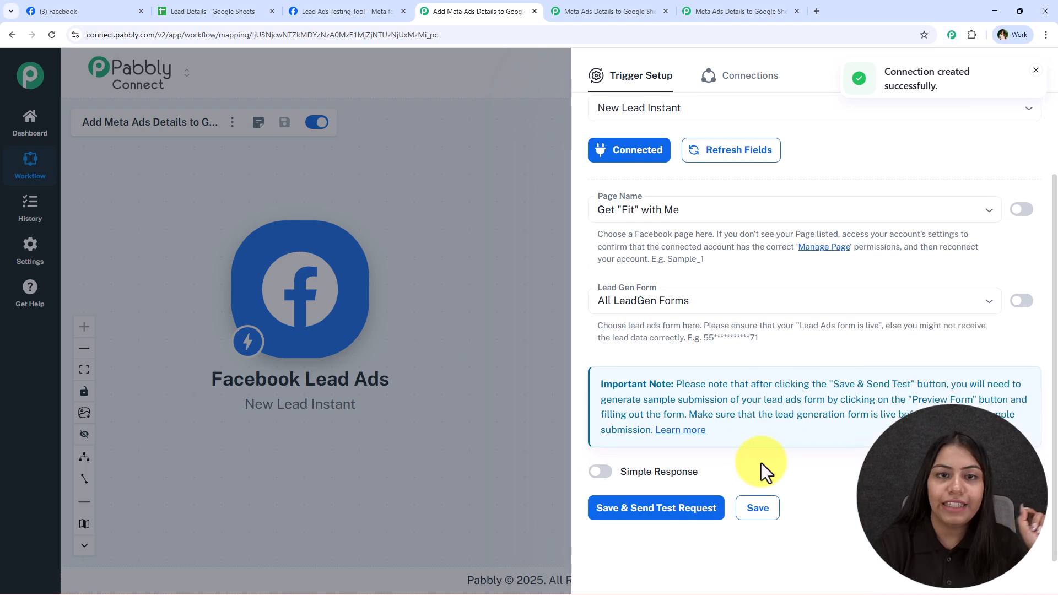
click(668, 214)
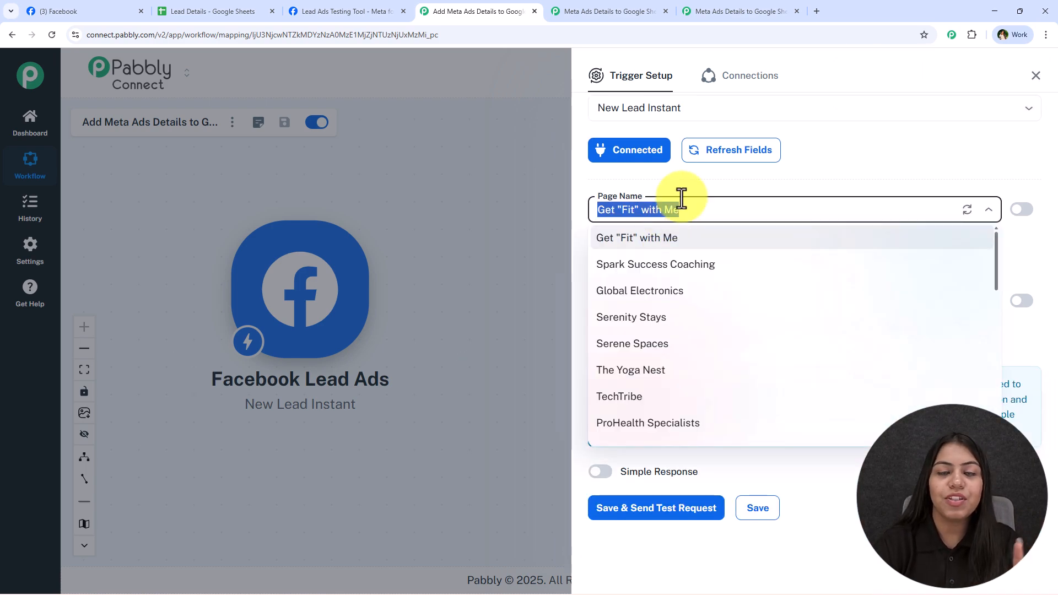
click(728, 11)
click(504, 11)
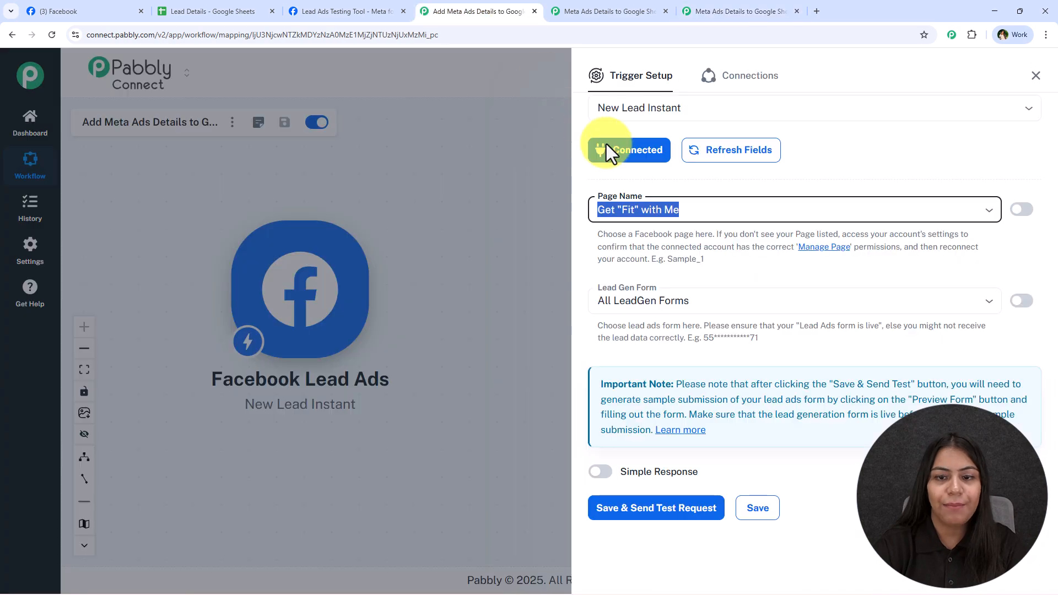
click(648, 210)
scroll(659, 353, down, 2)
scroll(654, 372, down, 8)
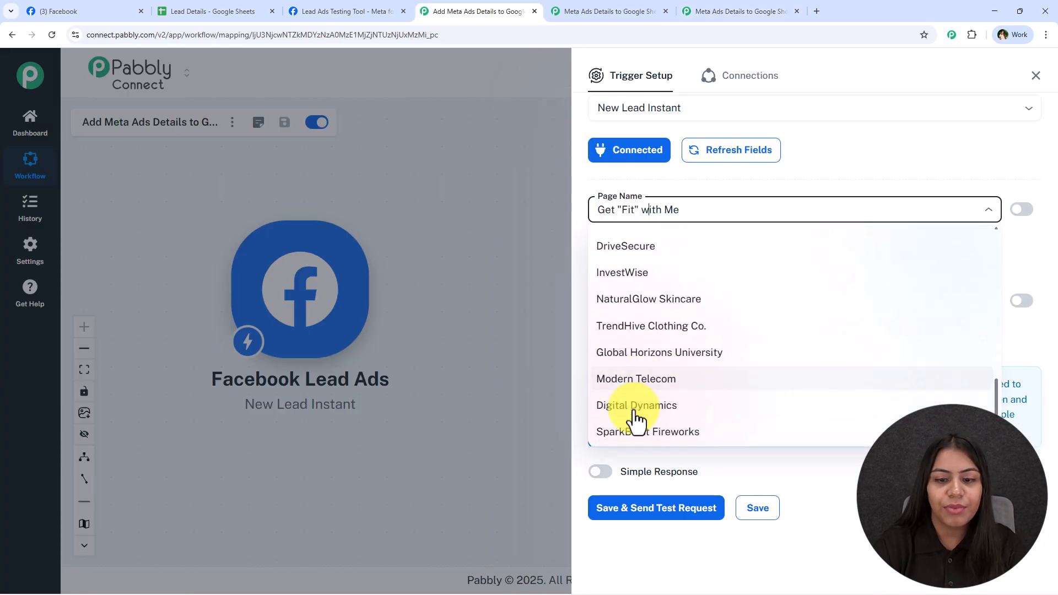
click(637, 407)
click(44, 11)
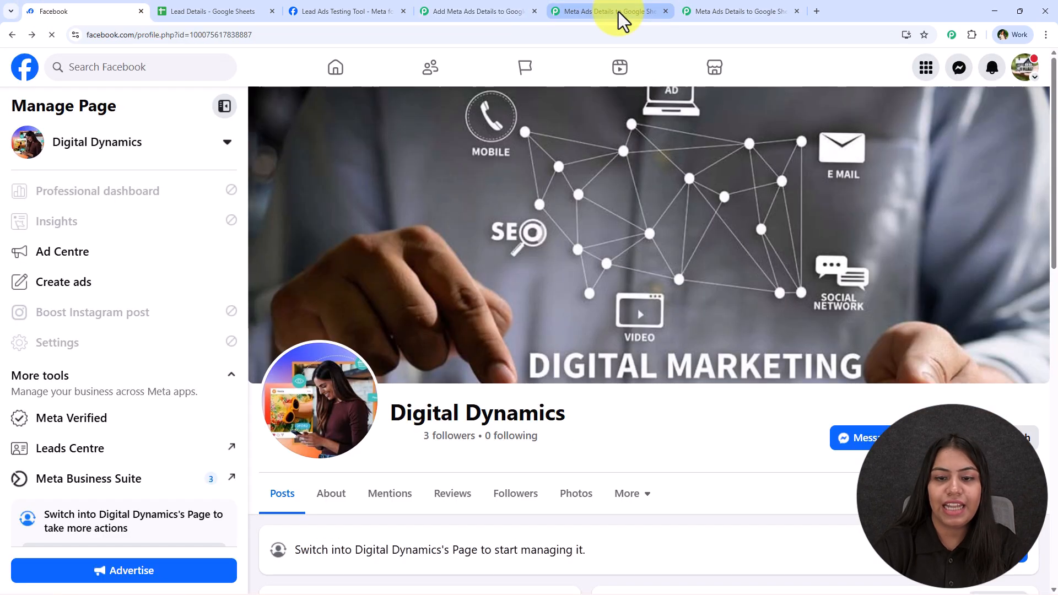
click(619, 12)
click(502, 10)
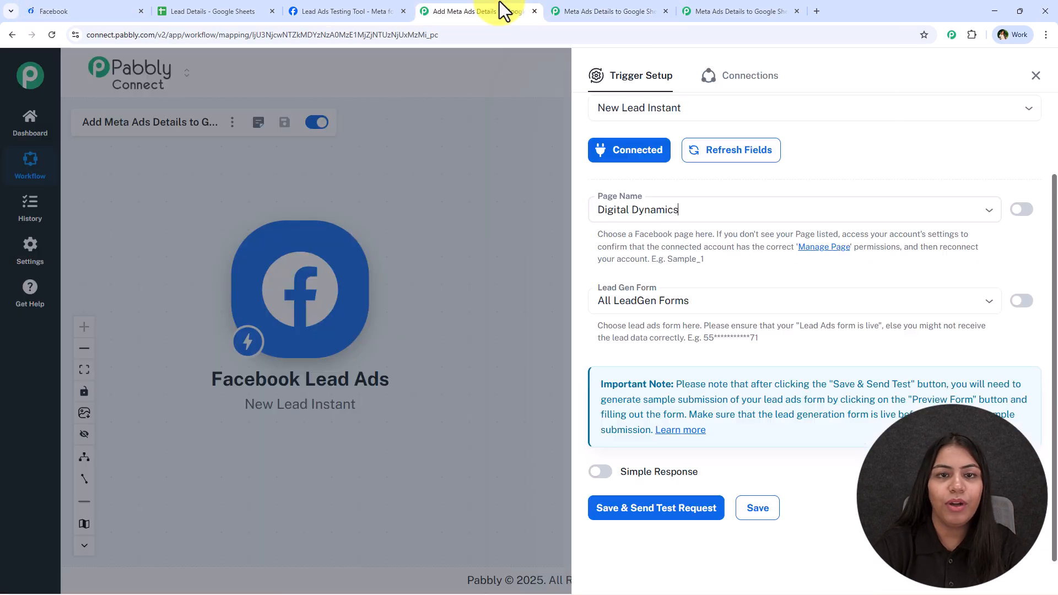
Step: Choose Lead ADs Form, turn on Simple Response, and save while sending a test request
click(749, 307)
scroll(751, 479, down, 3)
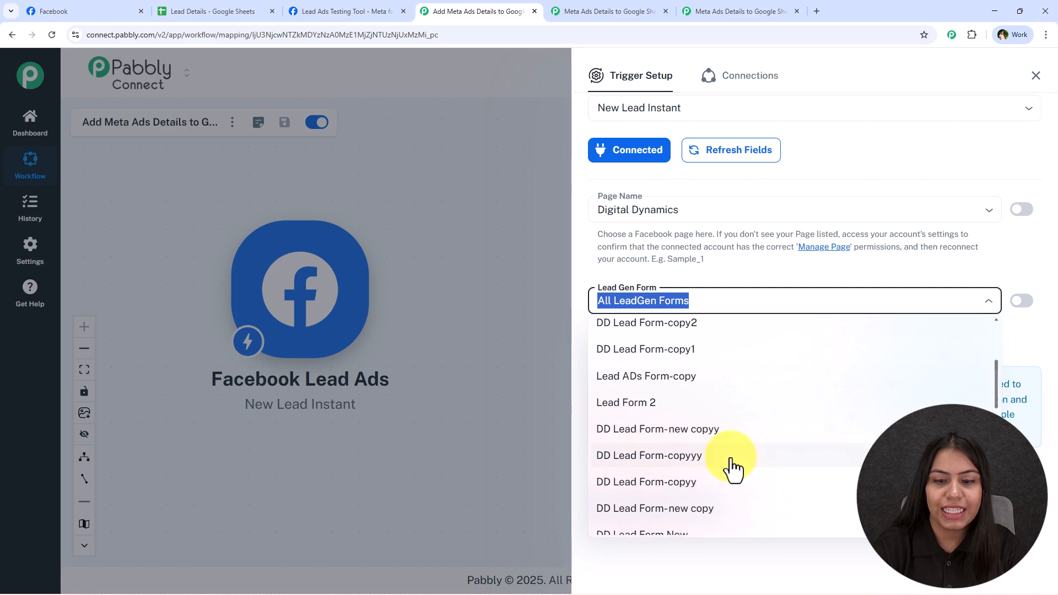
scroll(696, 441, up, 2)
scroll(667, 403, down, 3)
scroll(667, 405, down, 5)
click(646, 366)
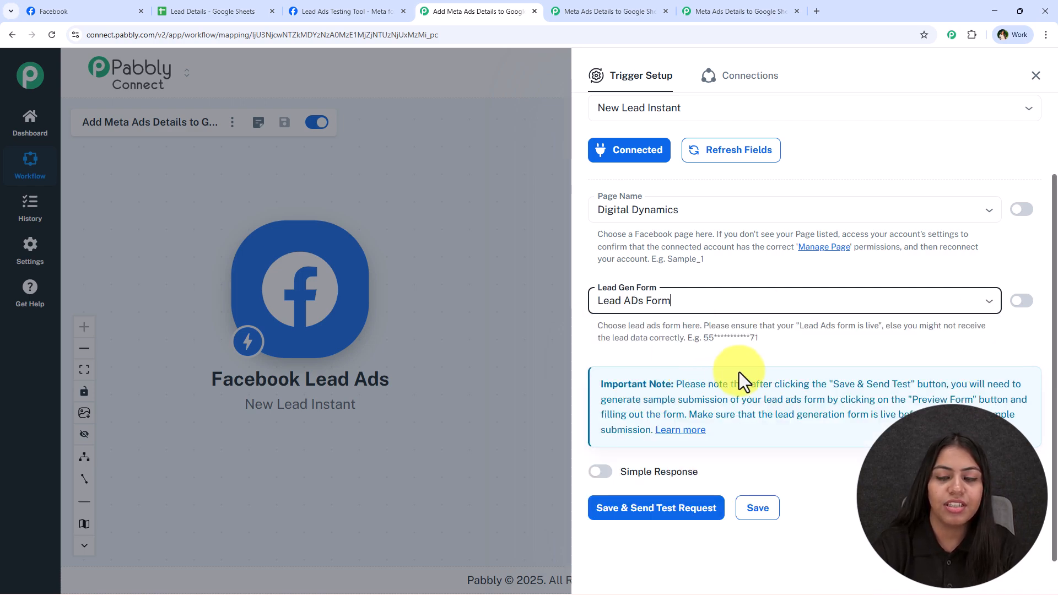
click(600, 473)
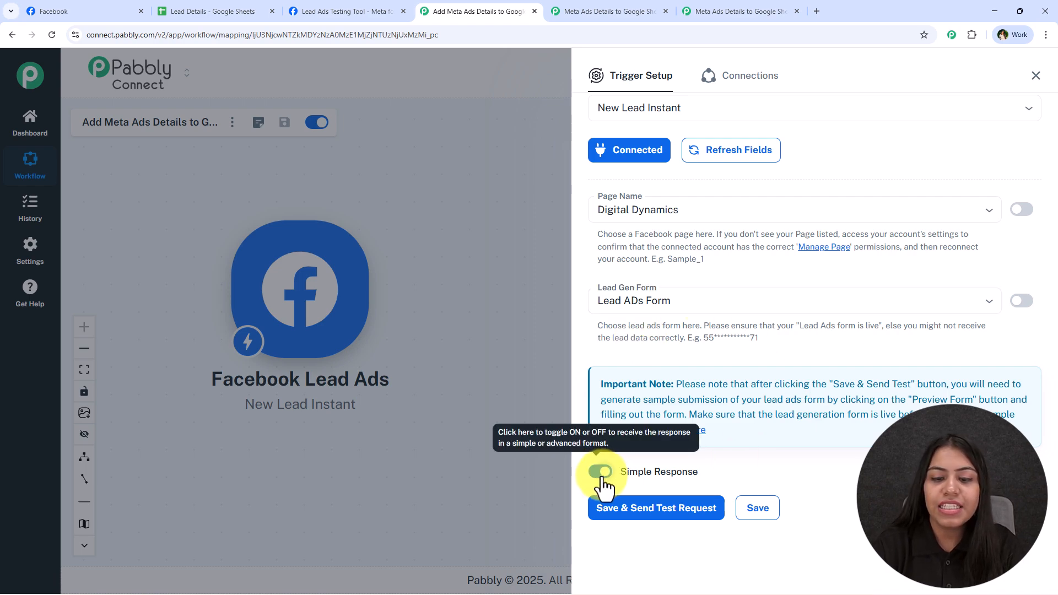
click(667, 508)
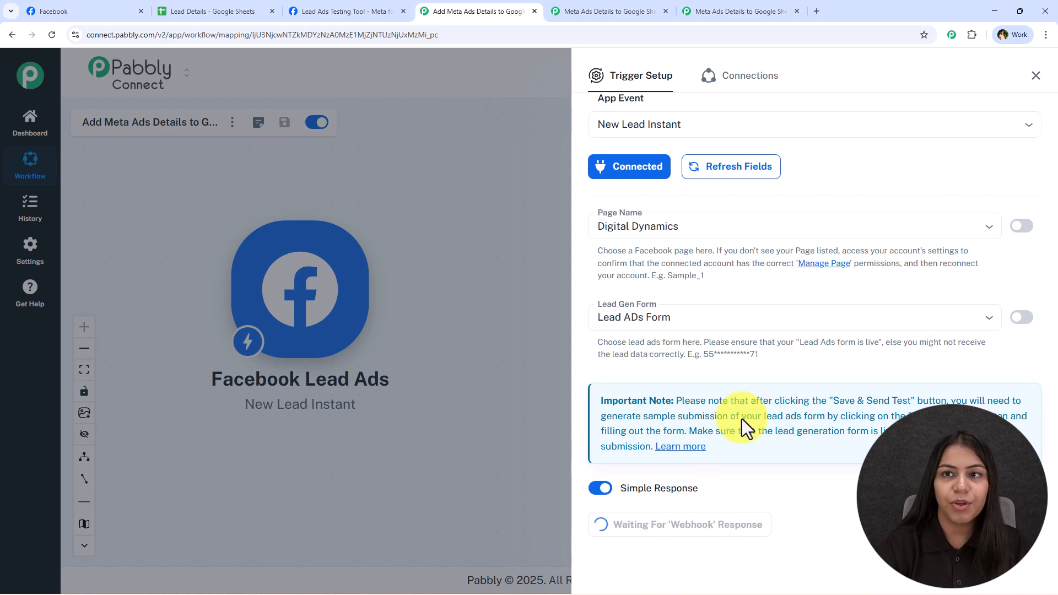
Step: Search 'meta for developers' and go to its Lead Ads Testing Tool under Developer tools
click(811, 13)
text(m)
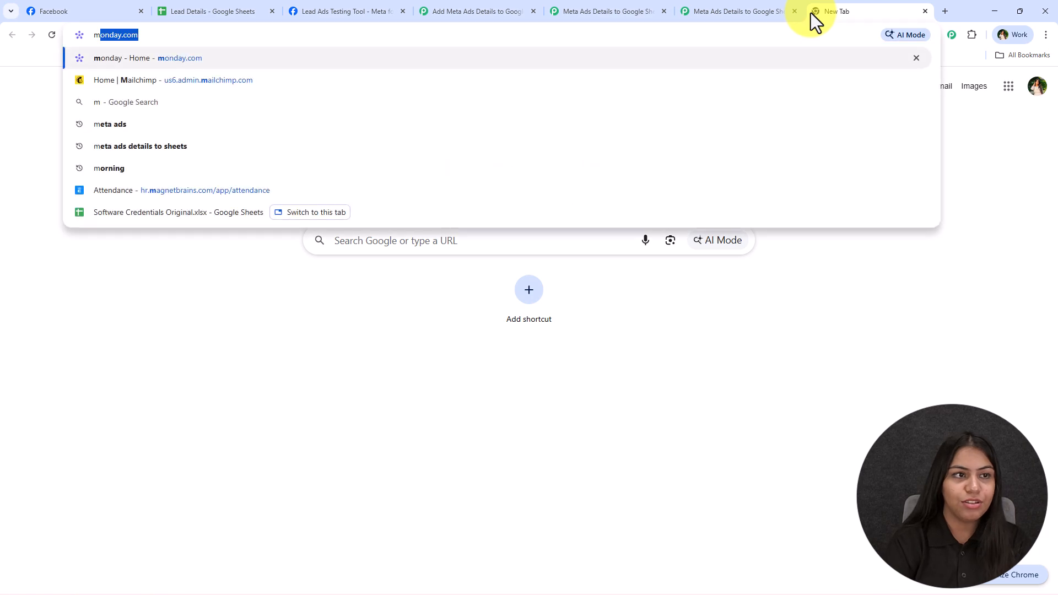
text(eta for)
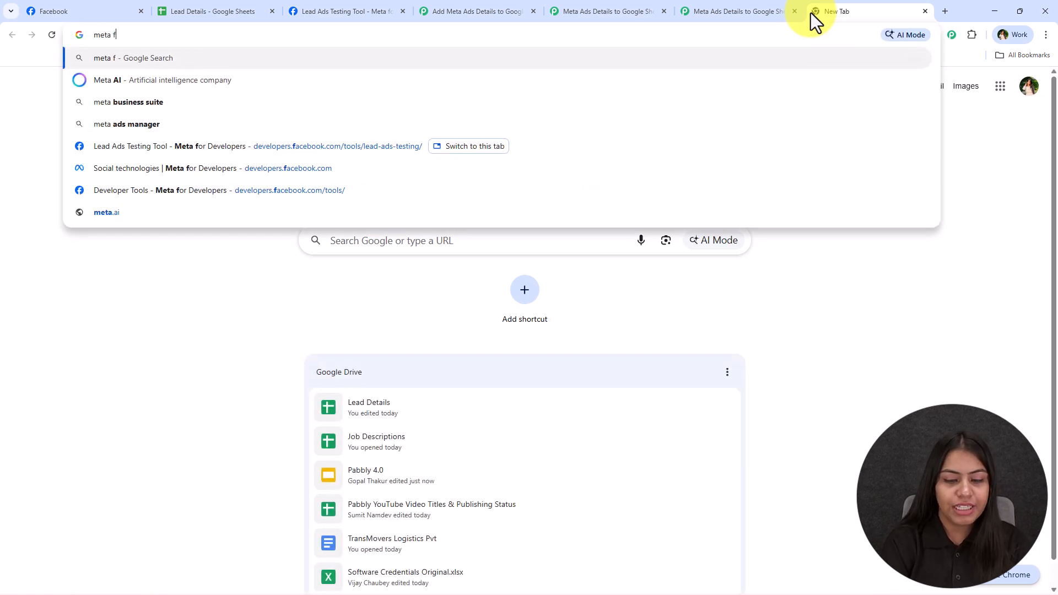
key(Return)
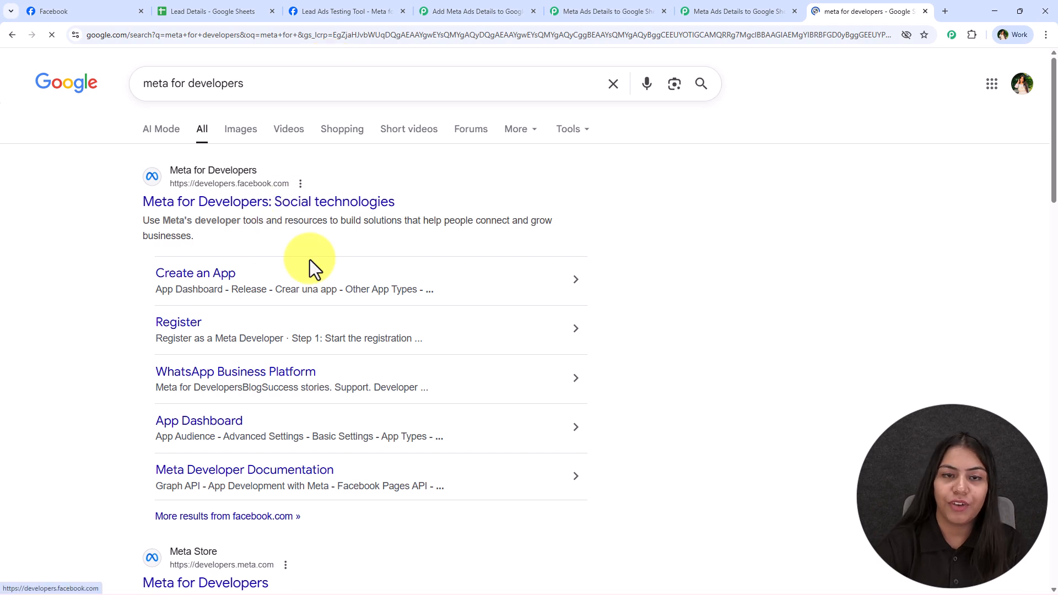
click(296, 204)
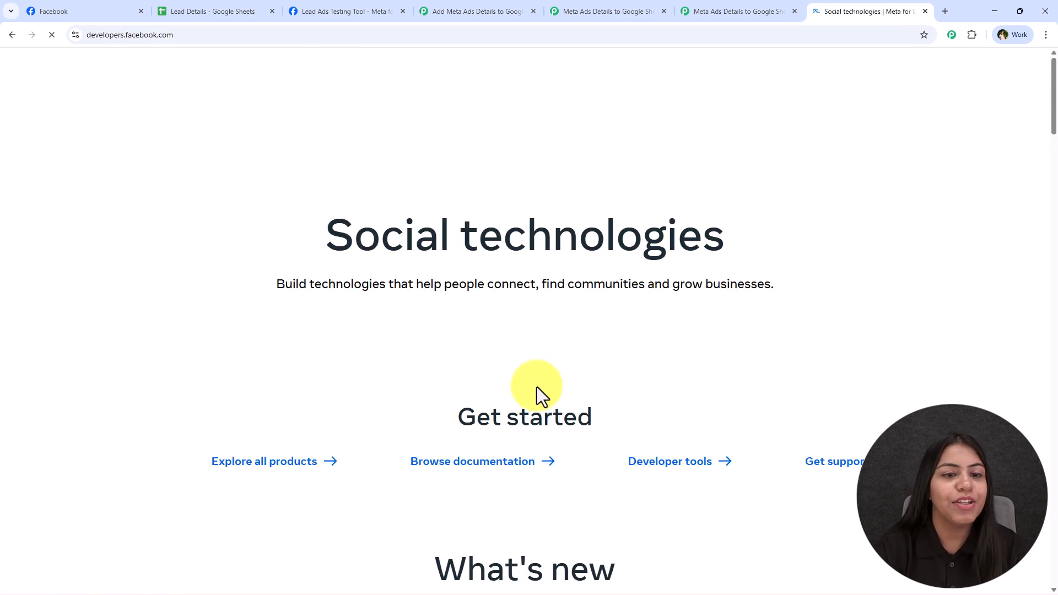
click(301, 77)
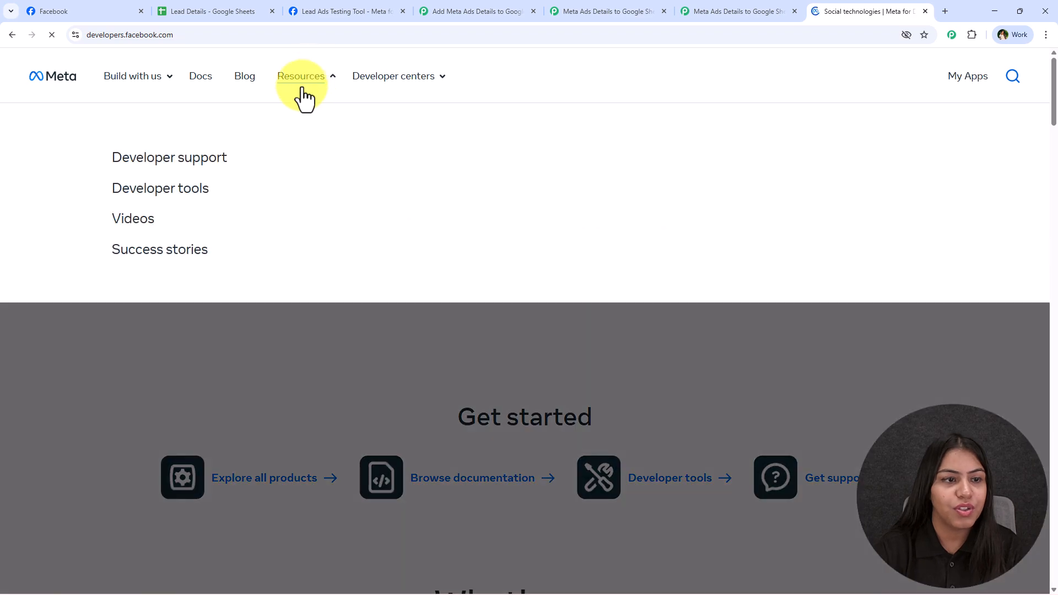
click(168, 201)
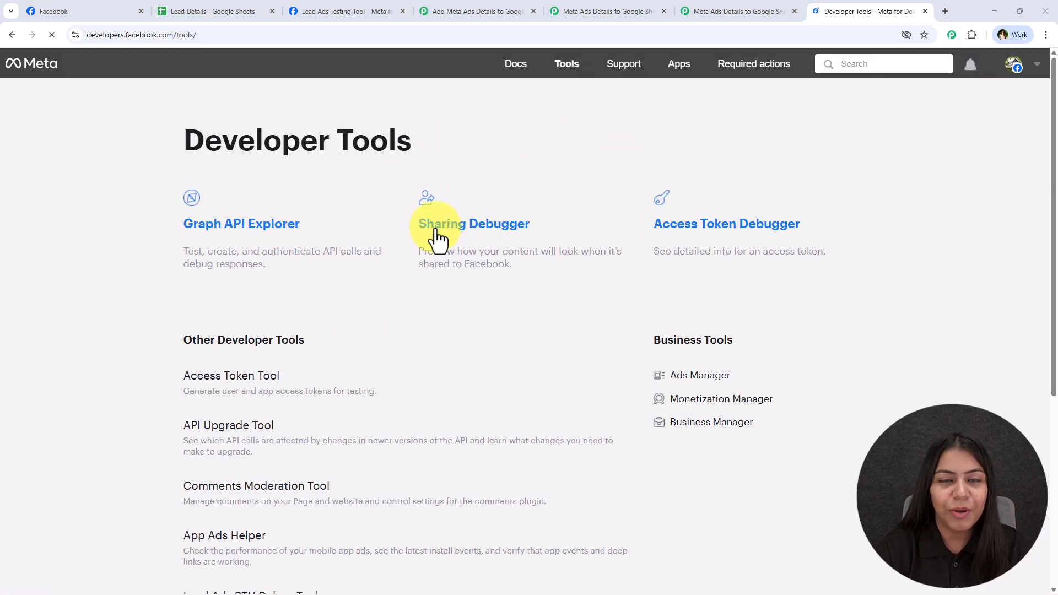
scroll(427, 284, down, 3)
scroll(424, 283, down, 4)
click(245, 214)
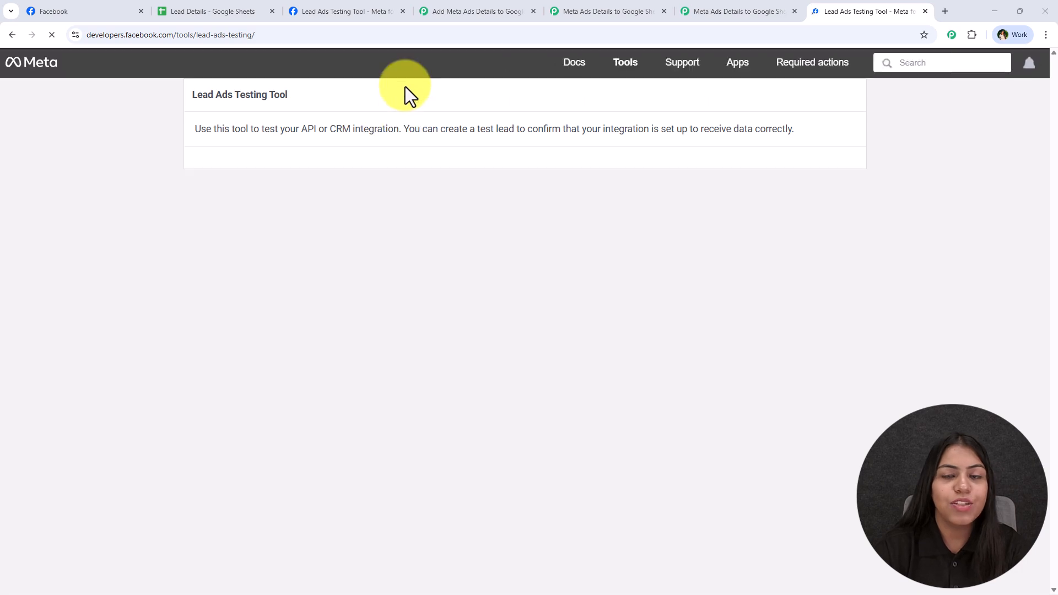
Step: Select page Digital Dynamics, form Lead ADs Form, and product Lead Retrieval in the testing tool
click(349, 175)
scroll(243, 424, down, 6)
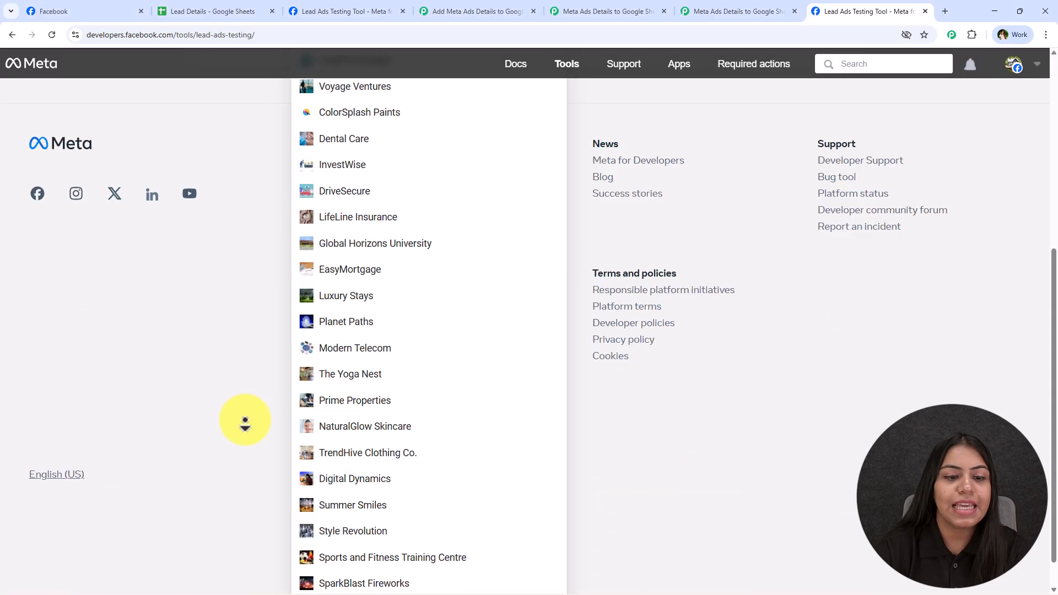
click(376, 440)
scroll(374, 438, up, 5)
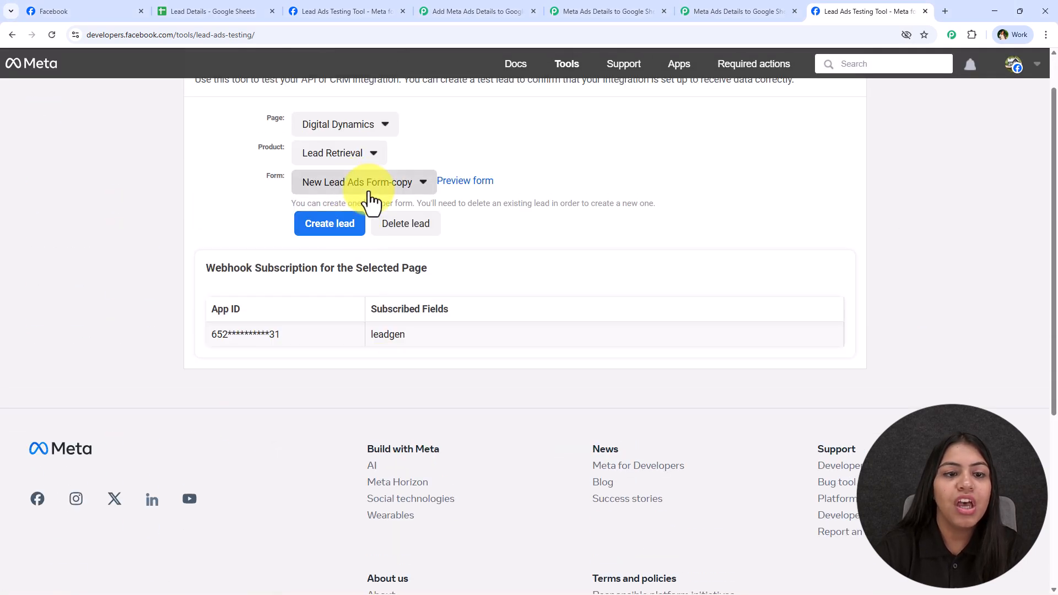
click(369, 182)
click(342, 325)
scroll(375, 237, up, 1)
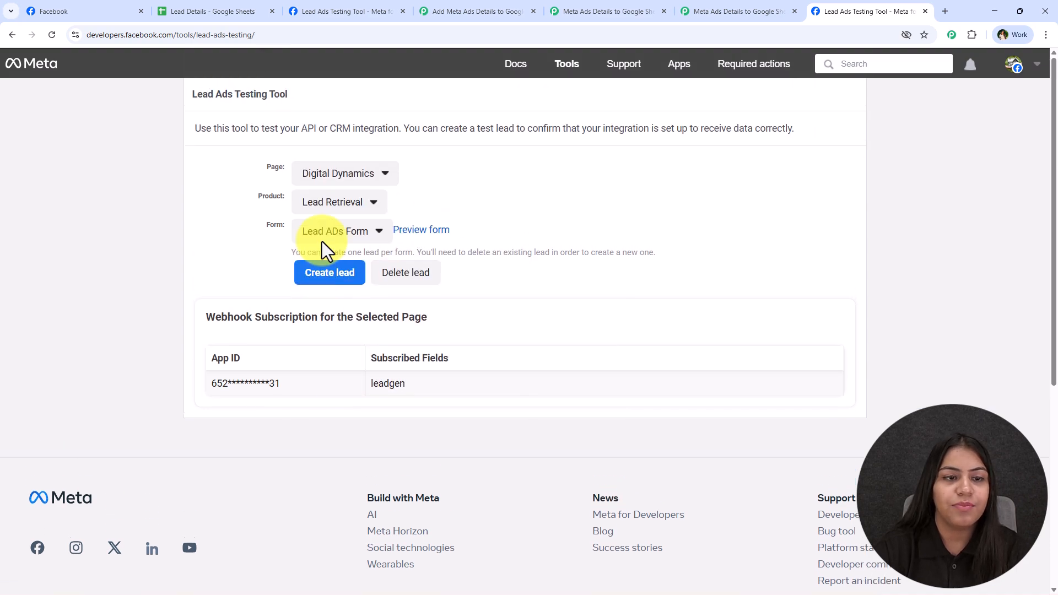
click(309, 208)
click(330, 238)
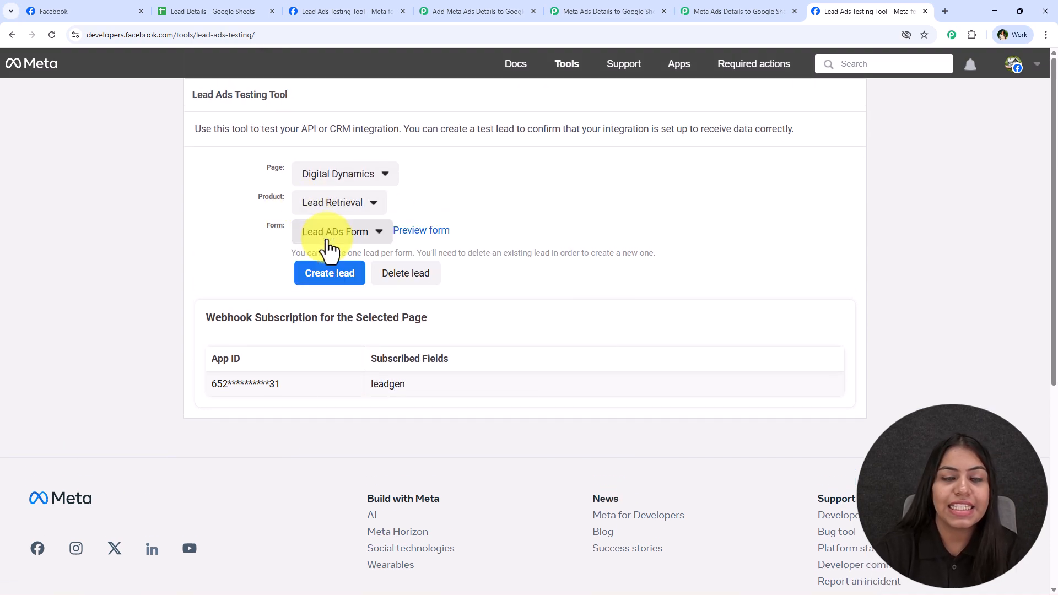
Step: In the preview form, choose Content Creation interest and Morning (9 AM - 12 PM) contact time
click(434, 237)
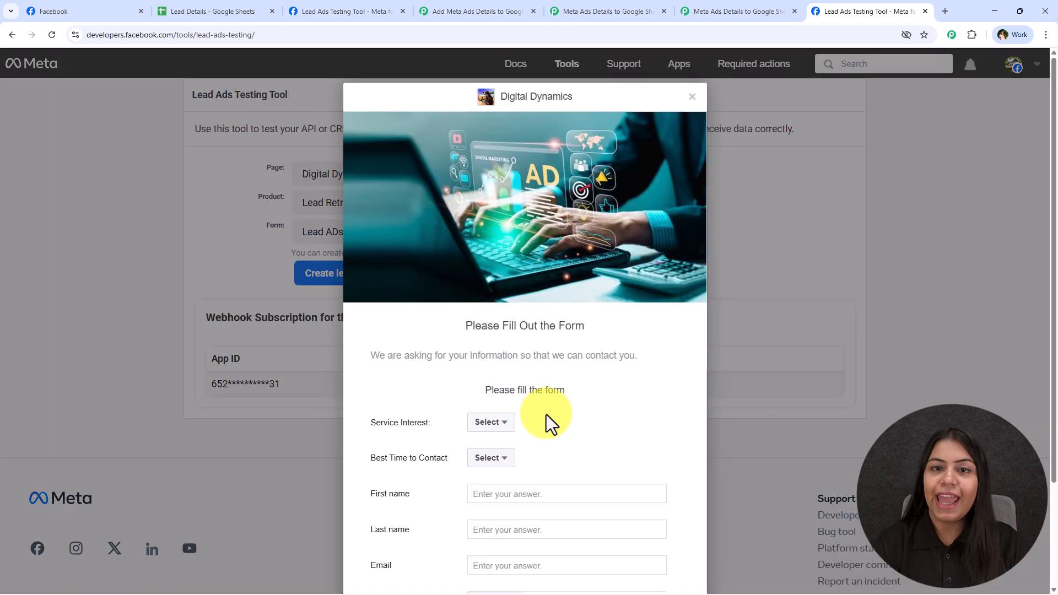
scroll(521, 373, down, 2)
click(490, 312)
click(496, 366)
click(484, 347)
click(499, 366)
Step: Fill in the name, contact details and company Pabbly Tuts, then submit the test lead
click(499, 387)
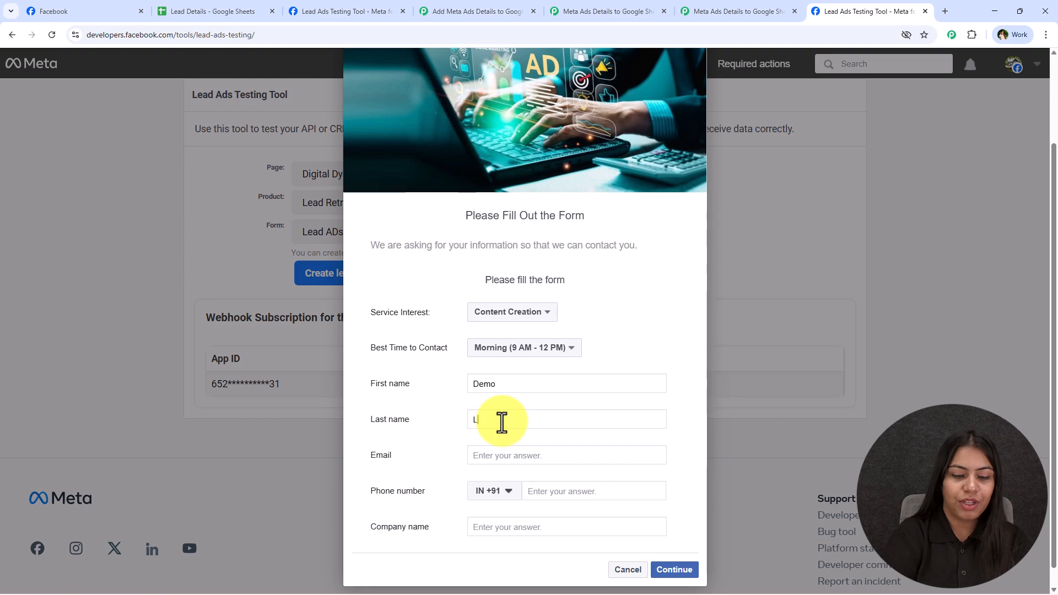
click(502, 422)
text(Lead)
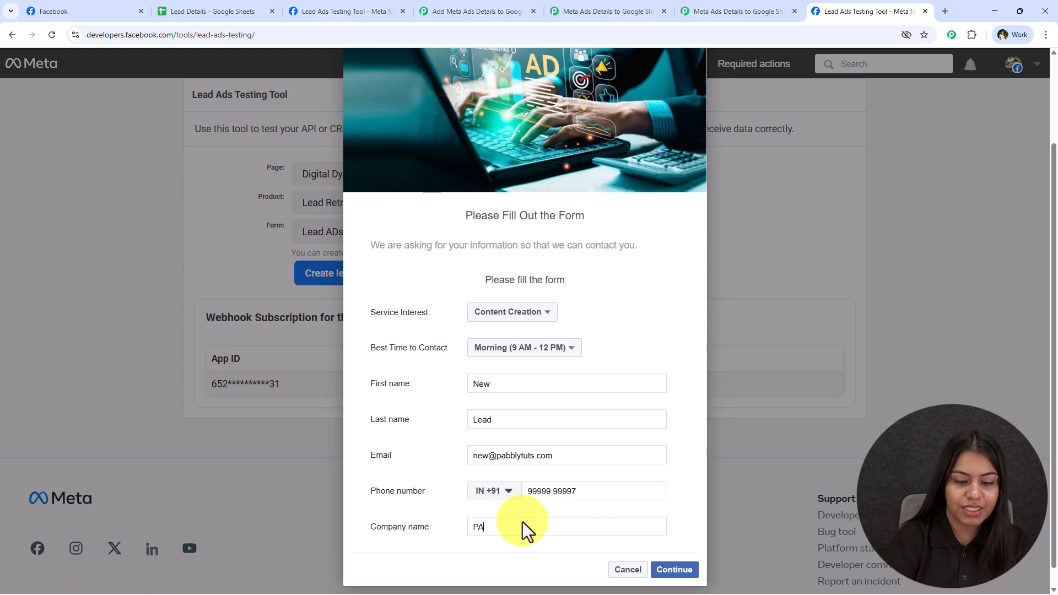
text(bbly Tuts)
click(671, 569)
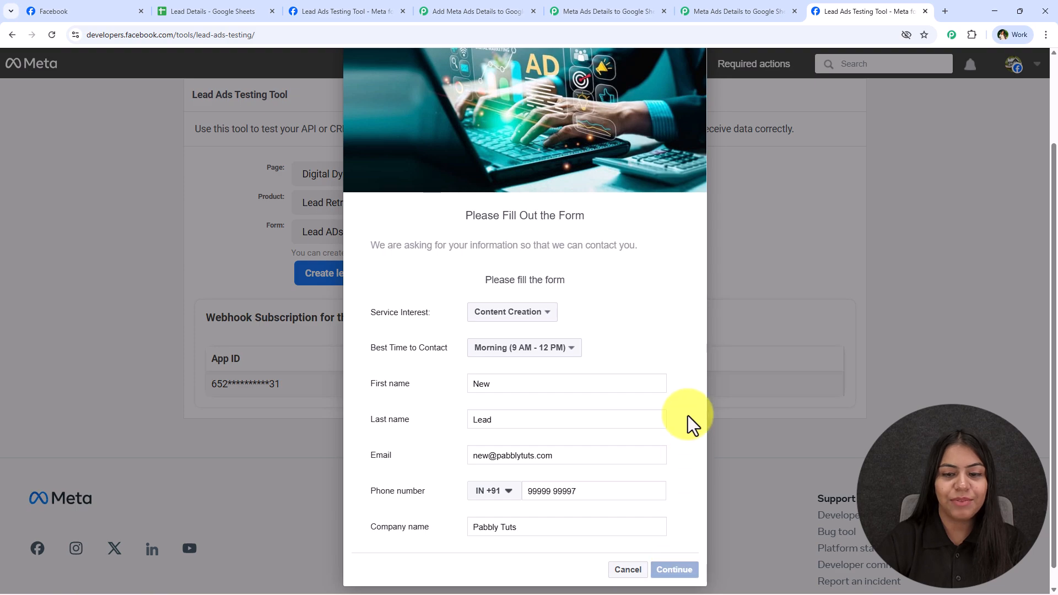
click(678, 421)
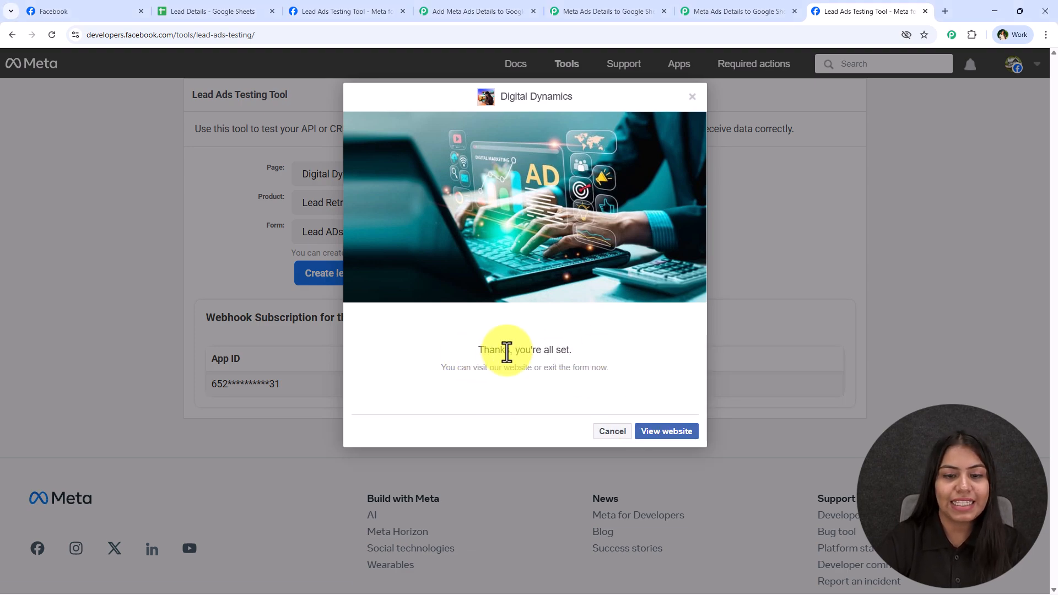
drag(480, 350, 634, 346)
click(634, 347)
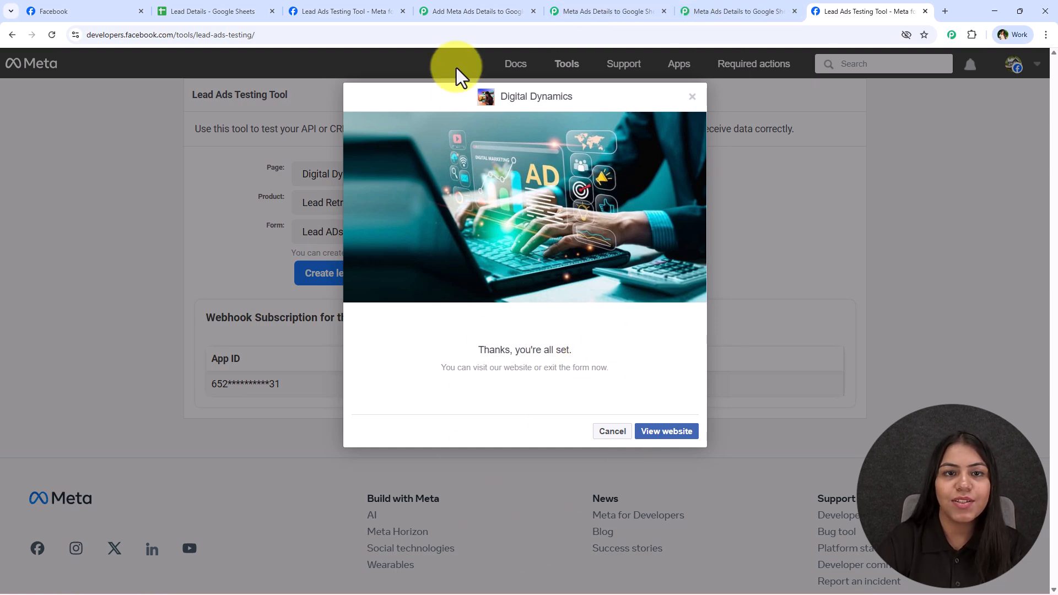
Step: Review the test lead's fields, including service interest and contact time, in the trigger response
click(487, 3)
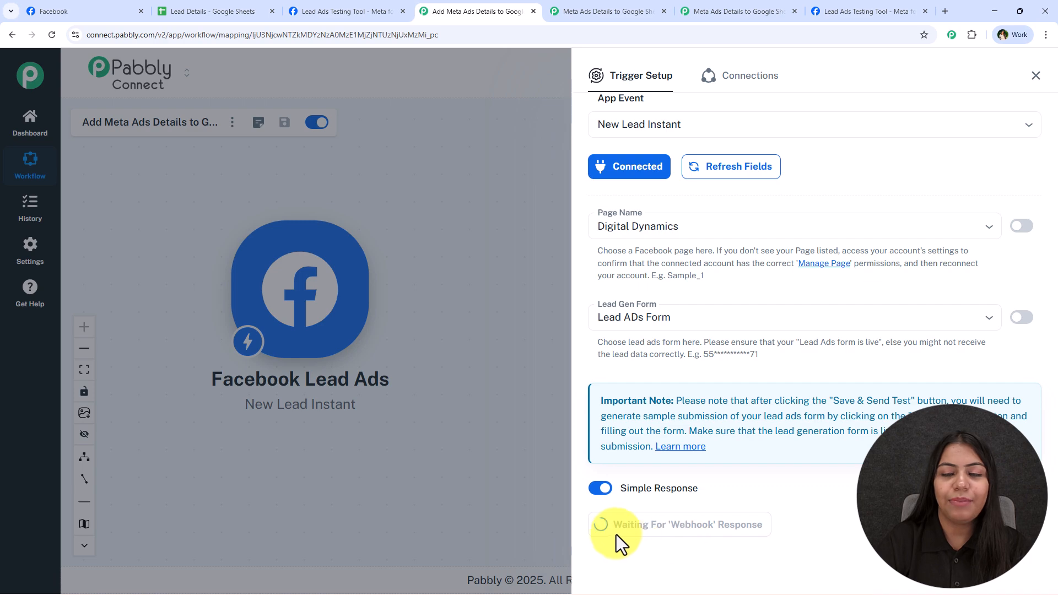
scroll(702, 450, down, 8)
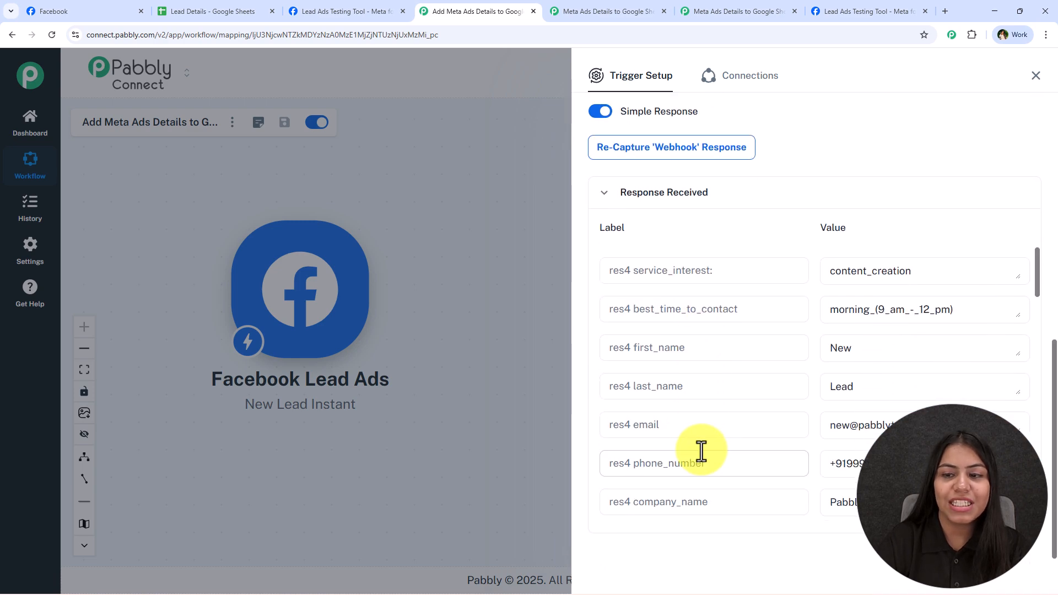
scroll(878, 352, up, 3)
scroll(855, 335, down, 3)
scroll(857, 309, up, 1)
scroll(857, 309, down, 1)
click(942, 274)
click(973, 311)
Step: Close the Trigger Setup panel and briefly check the Lead Details sheet
scroll(772, 432, down, 7)
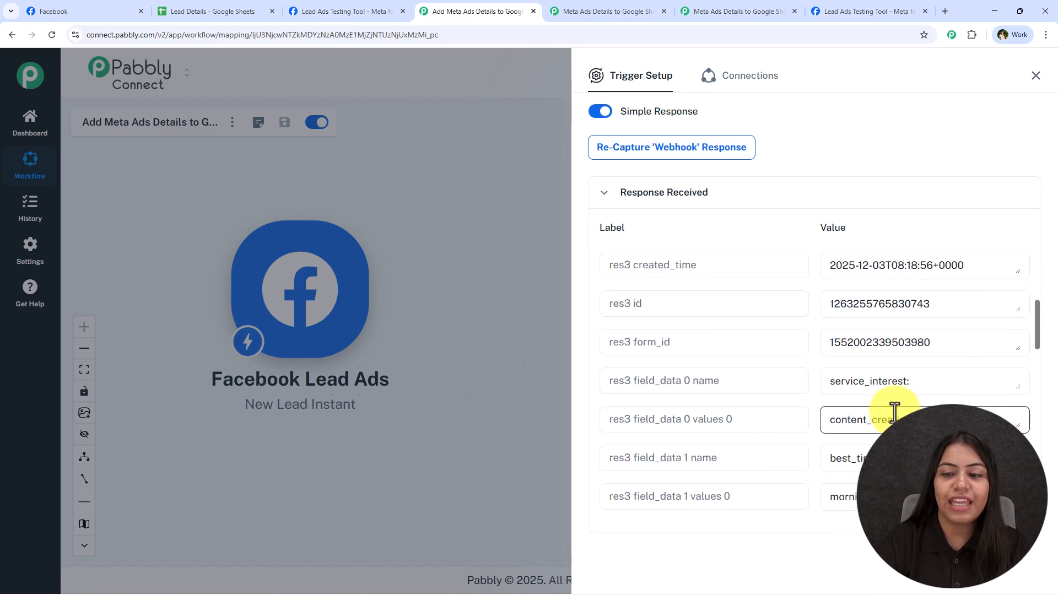
scroll(925, 369, down, 6)
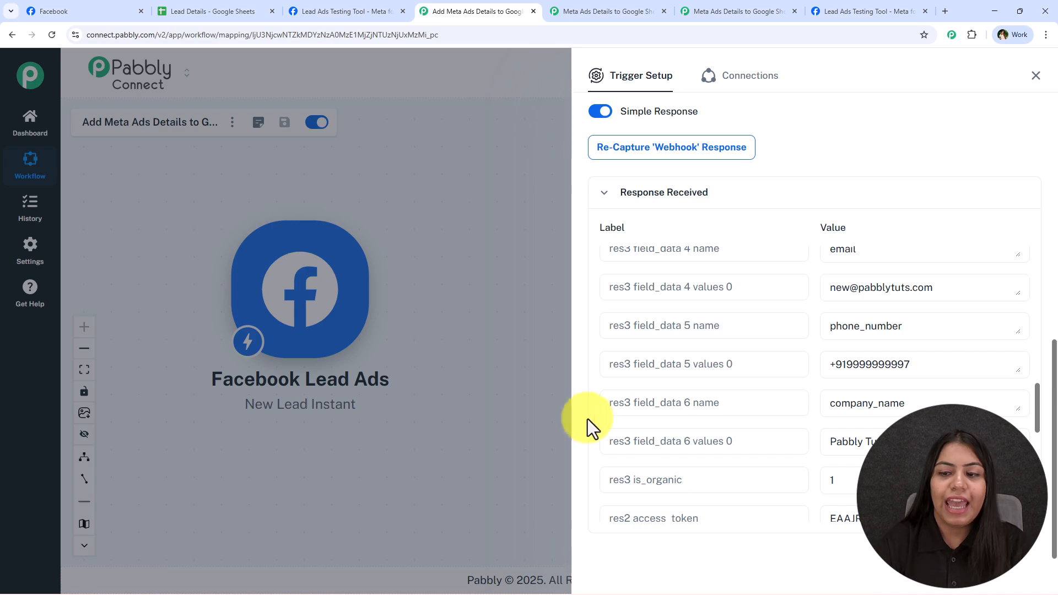
click(1035, 76)
click(259, 10)
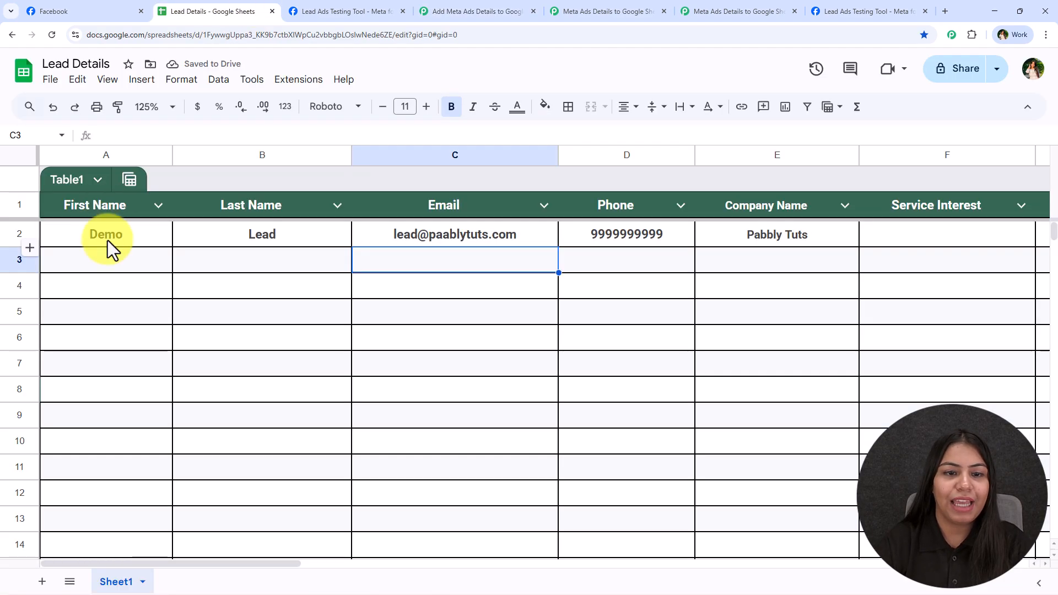
click(457, 7)
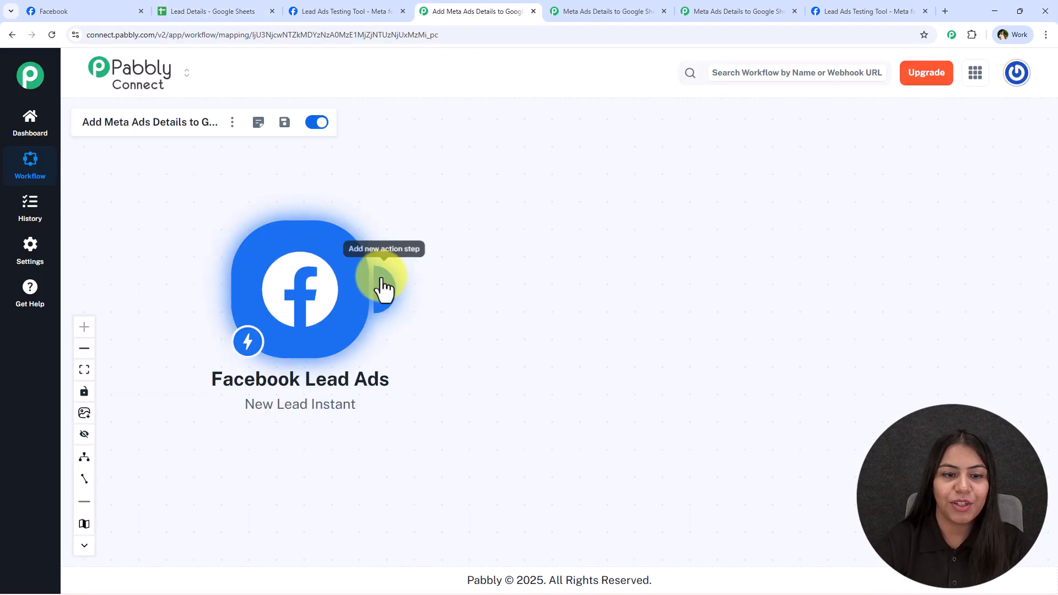
Step: Add a Google Sheets action with the Add New Row event and begin connecting it
click(381, 283)
text(Google Sheets)
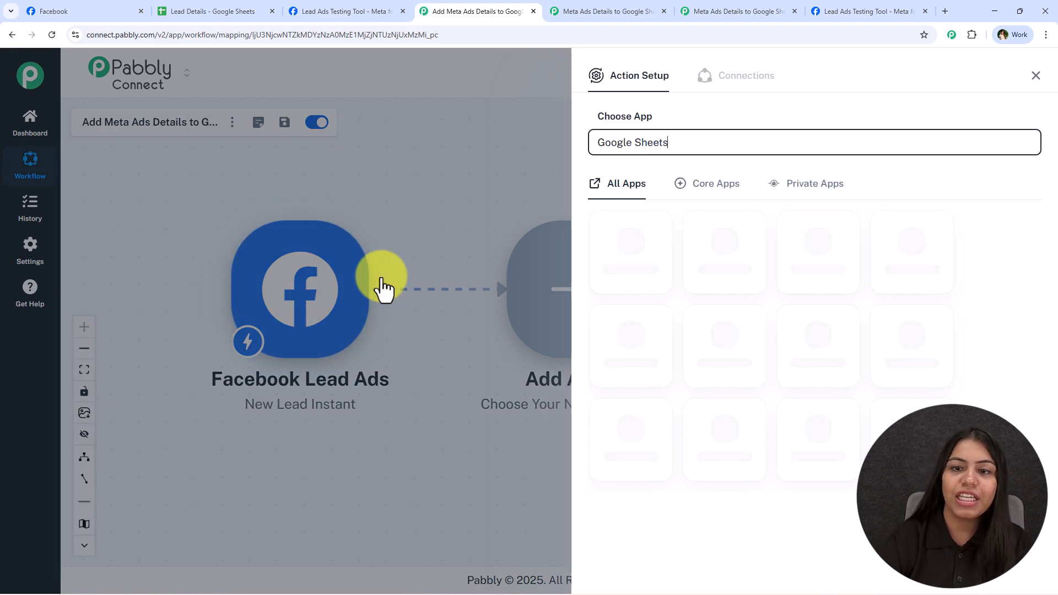
click(626, 239)
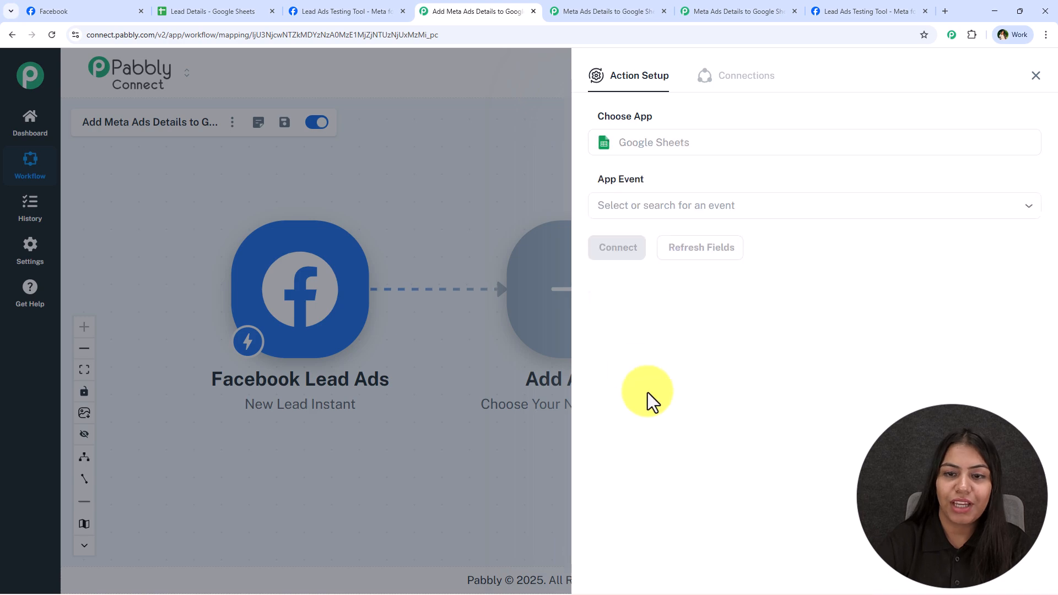
click(637, 214)
click(661, 254)
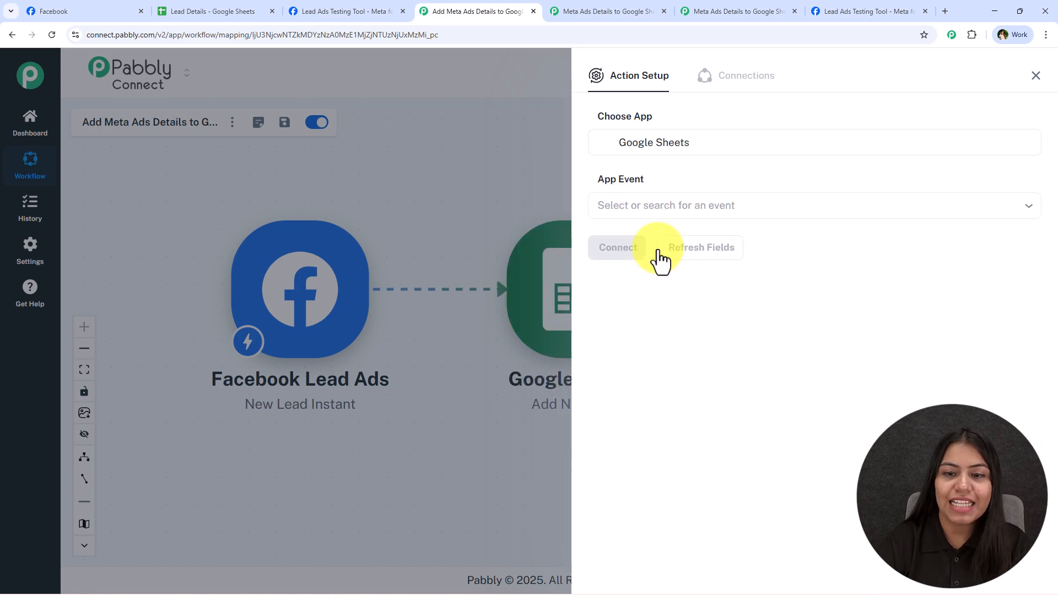
click(599, 253)
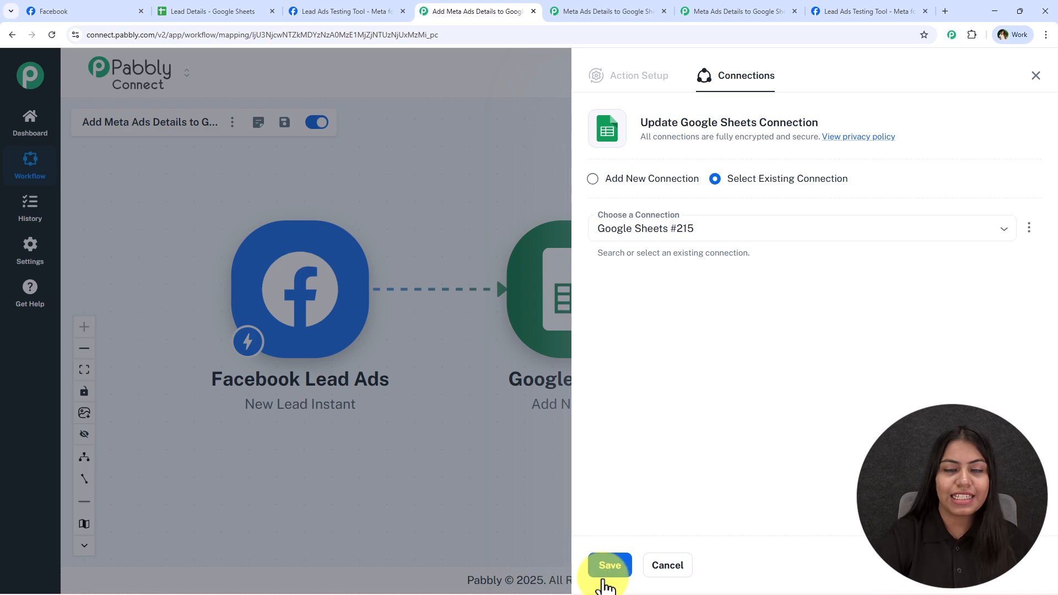
Step: Create a new Google Sheets connection by signing in with Google and allowing Pabbly Connect access
click(650, 179)
click(634, 314)
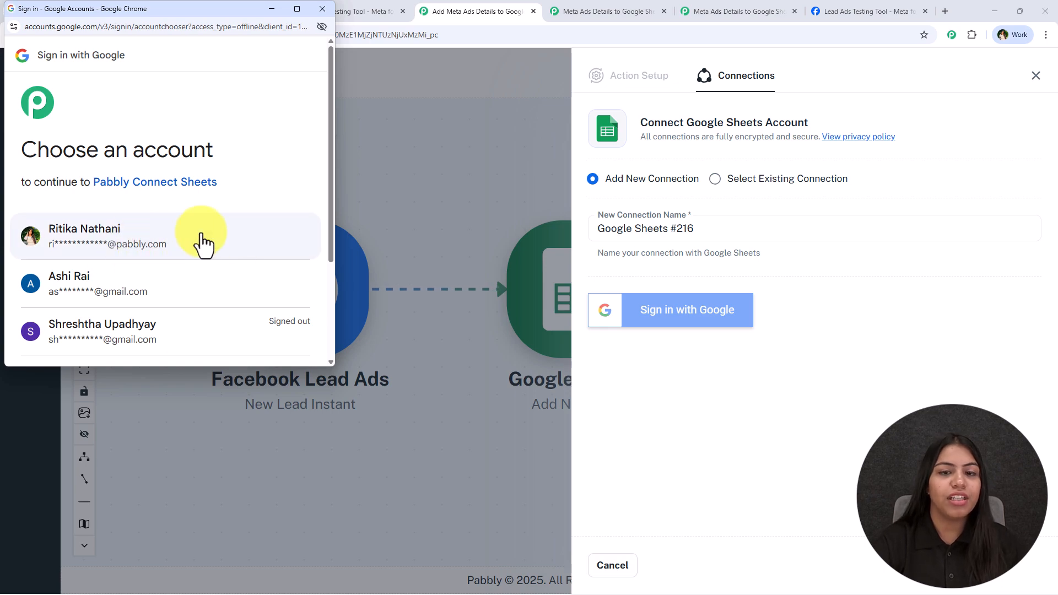
click(203, 243)
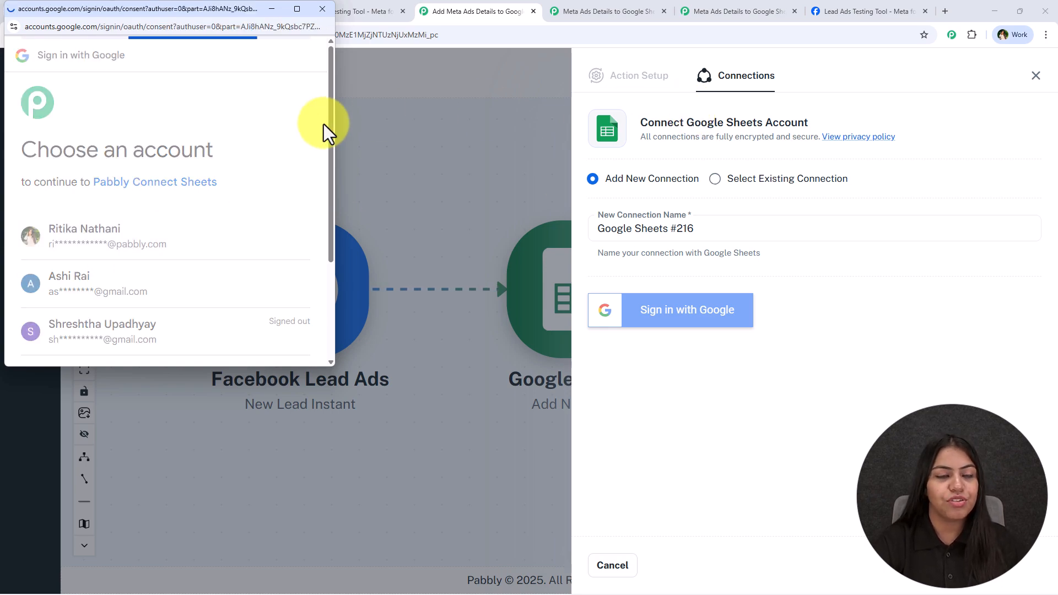
scroll(164, 293, down, 3)
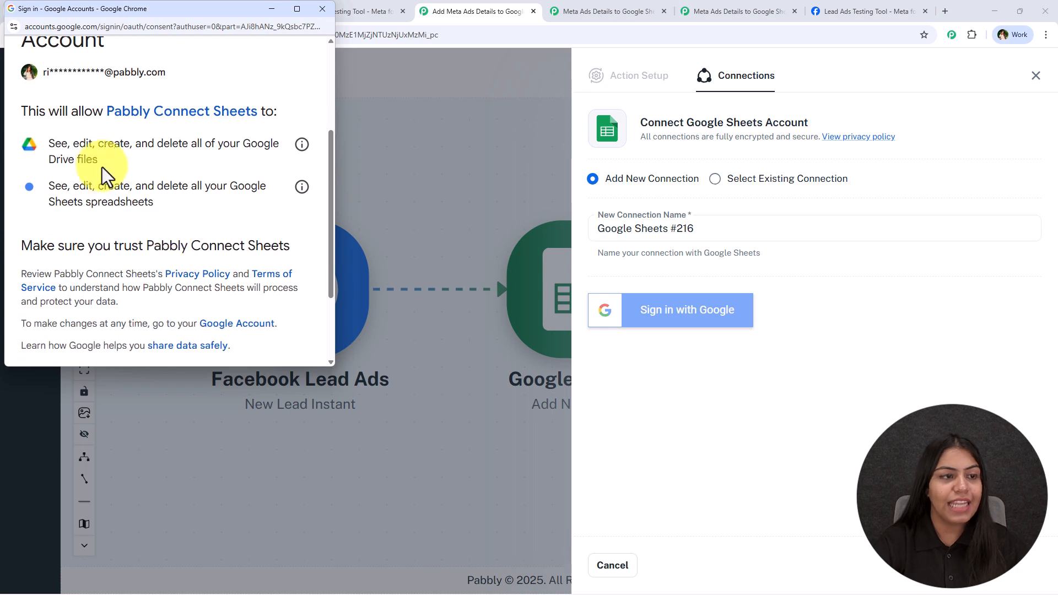
scroll(205, 239, down, 2)
click(244, 302)
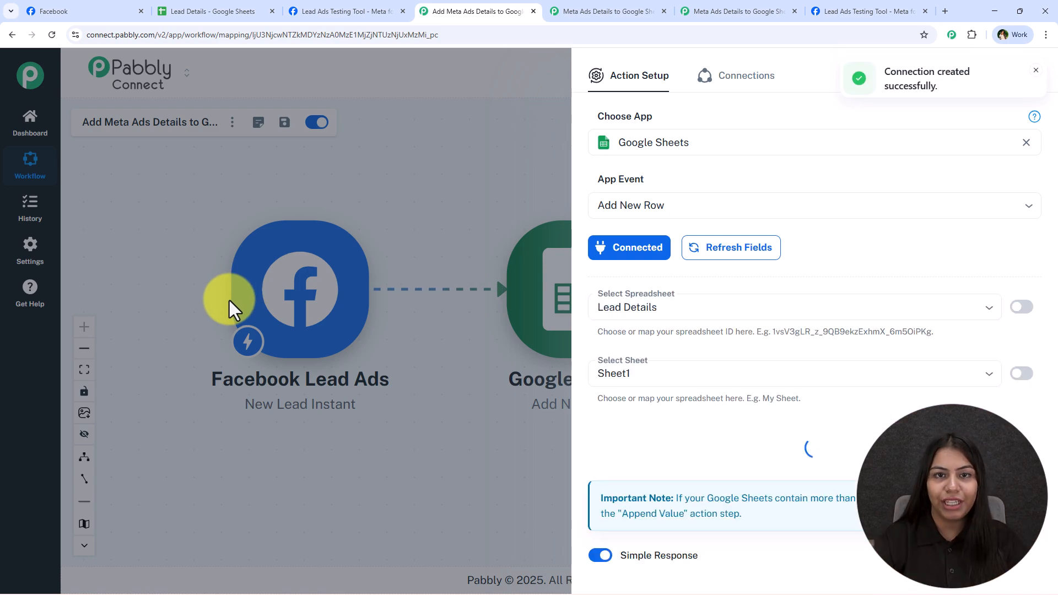
Step: Choose the Lead Details spreadsheet and Sheet1 as the row destination, then select the First Name field
click(652, 307)
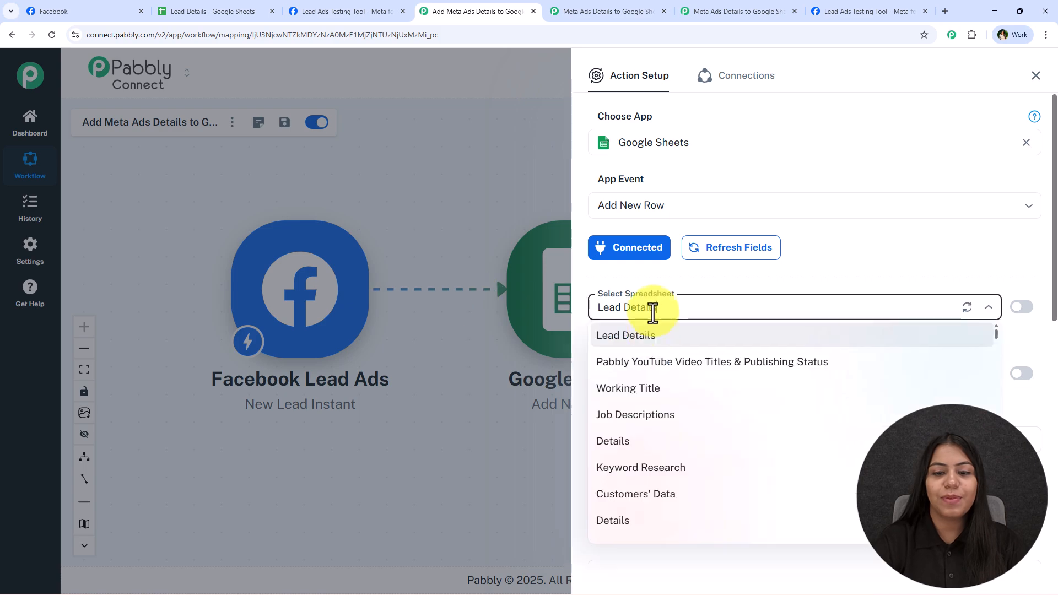
click(656, 337)
click(649, 367)
scroll(663, 349, down, 5)
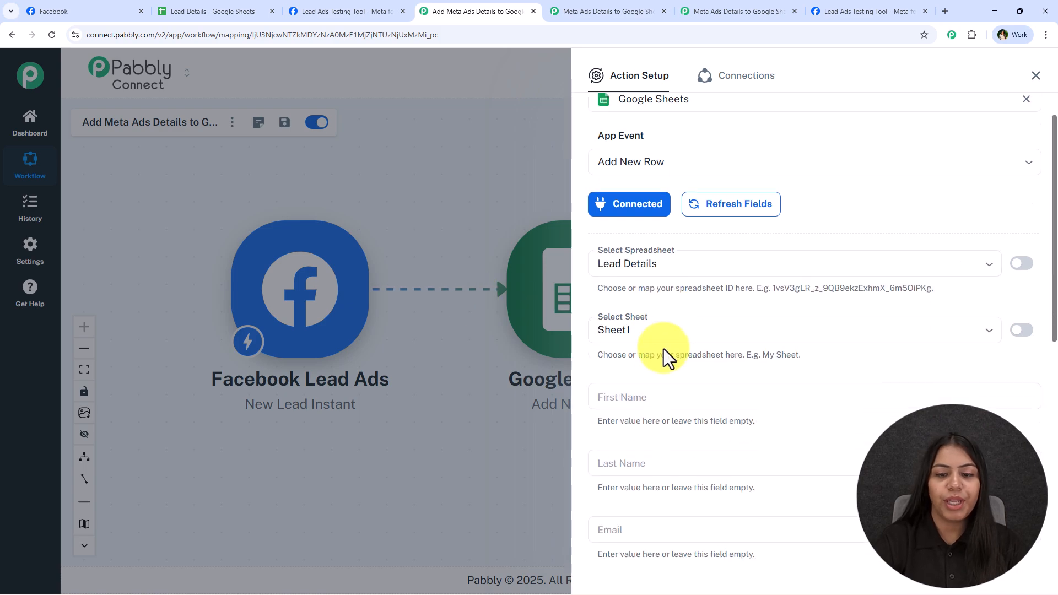
scroll(673, 330, down, 2)
scroll(647, 463, up, 3)
click(643, 226)
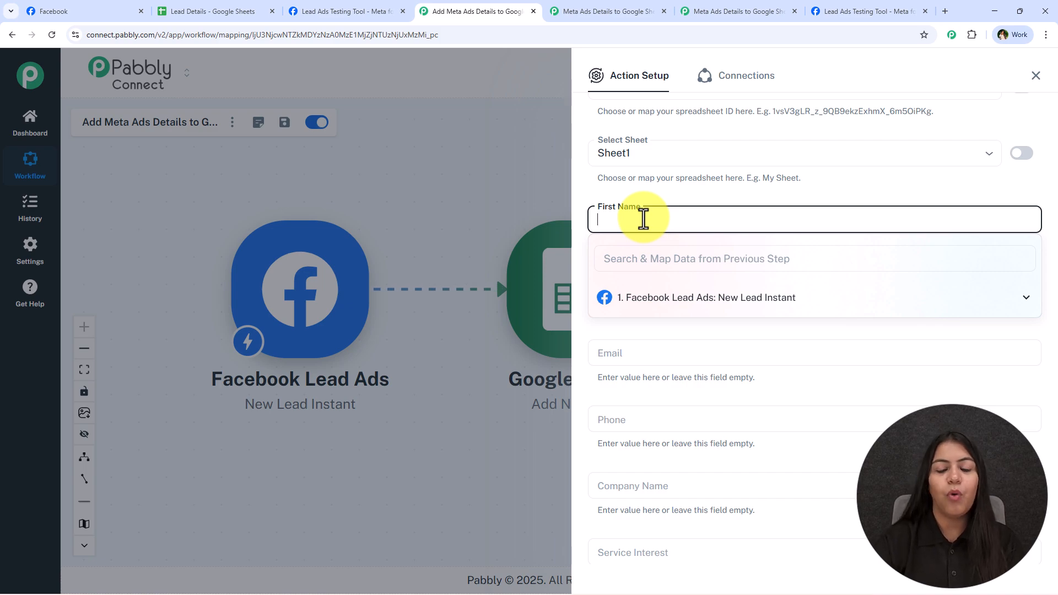
Step: Map the lead's first_name and last_name into First Name and Last Name, correcting a wrong last_name pick
click(649, 257)
text(fi)
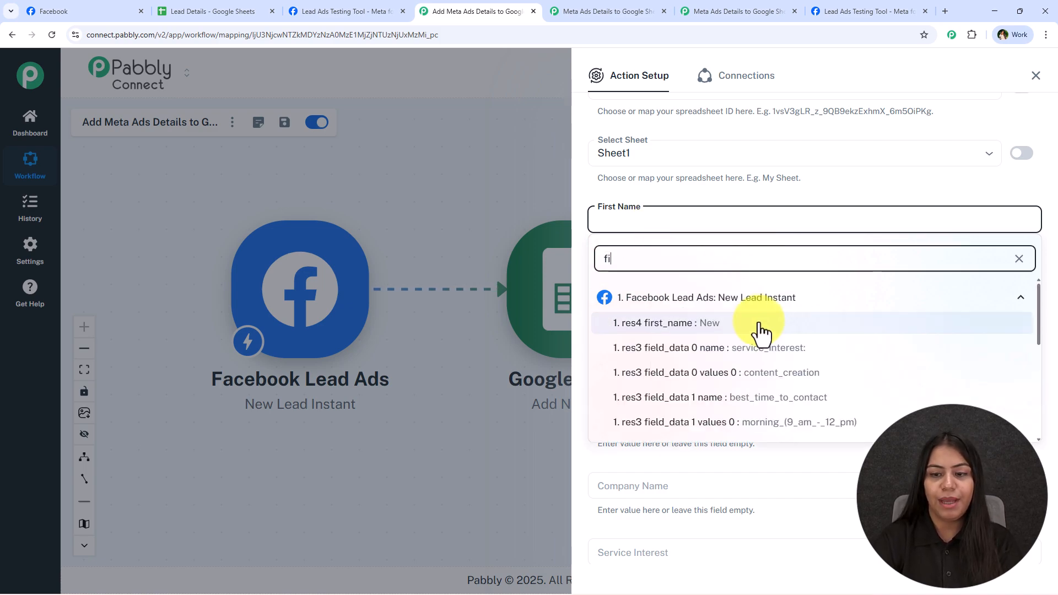
click(733, 325)
click(654, 287)
click(659, 326)
text(la)
click(713, 413)
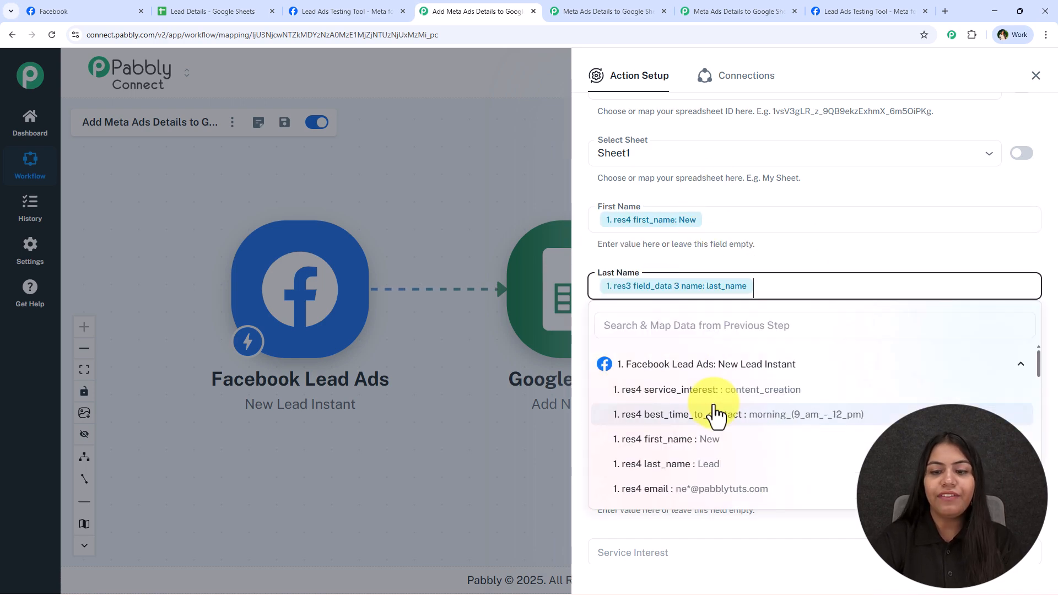
key(BackSpace)
click(701, 463)
click(676, 314)
Step: Map the lead's email and phone_number into the Email and Phone columns
click(660, 353)
click(642, 391)
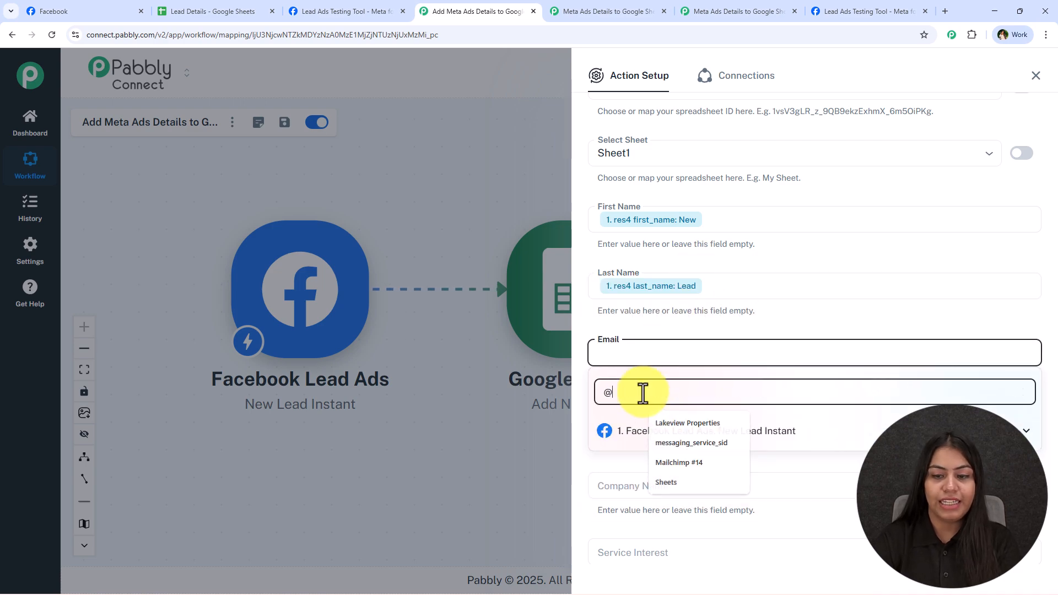
text(em)
click(744, 458)
click(738, 322)
scroll(717, 308, down, 3)
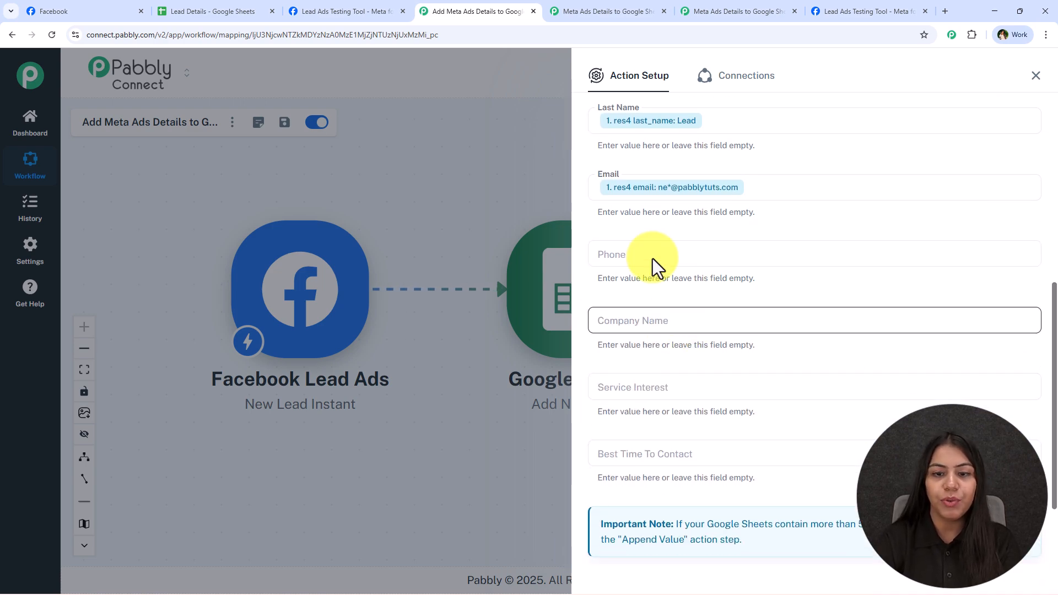
click(655, 259)
click(643, 293)
text(ph)
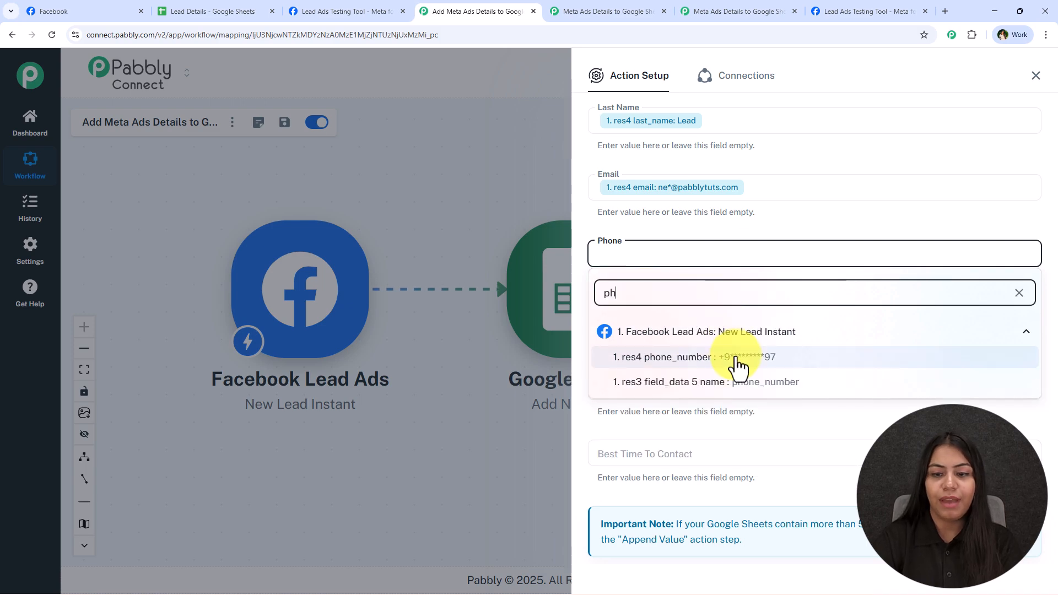
click(736, 359)
Step: Map company_name, service_interest and best_time_to_contact into their matching columns
click(634, 322)
click(637, 364)
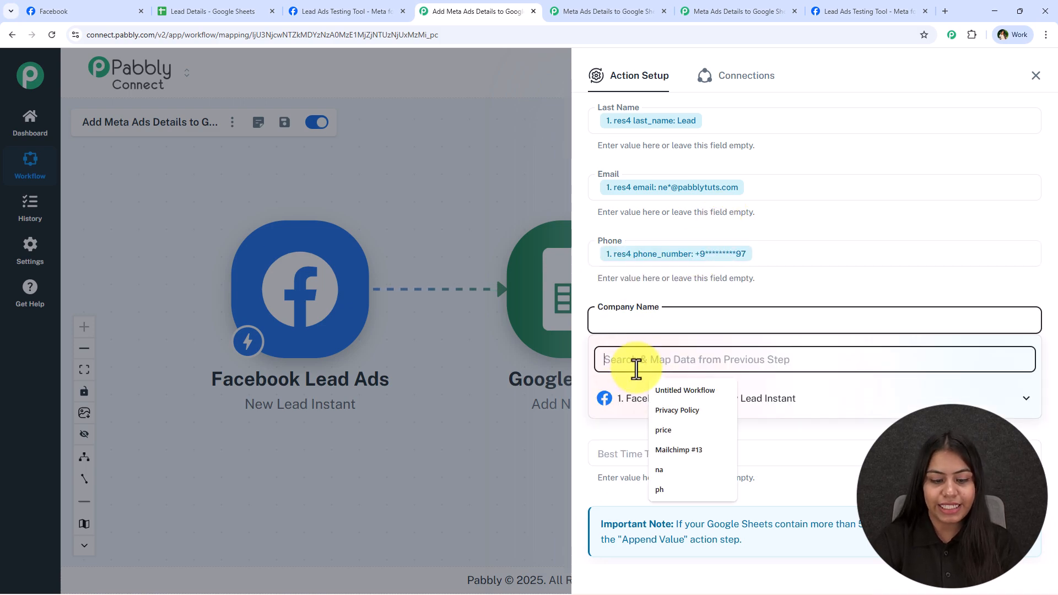
text(com)
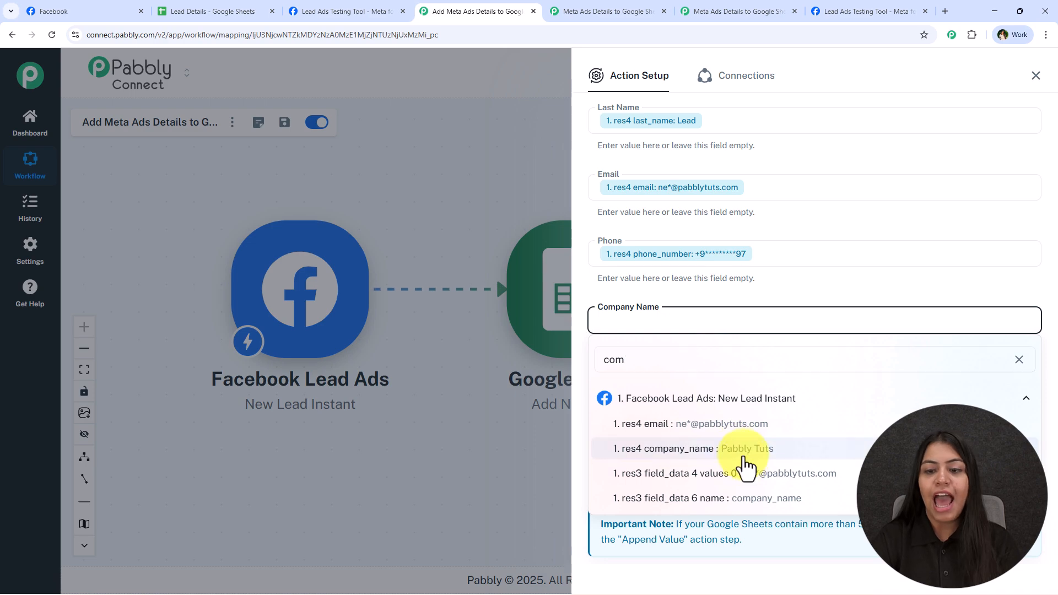
click(746, 448)
click(650, 389)
click(637, 433)
text(se)
click(755, 306)
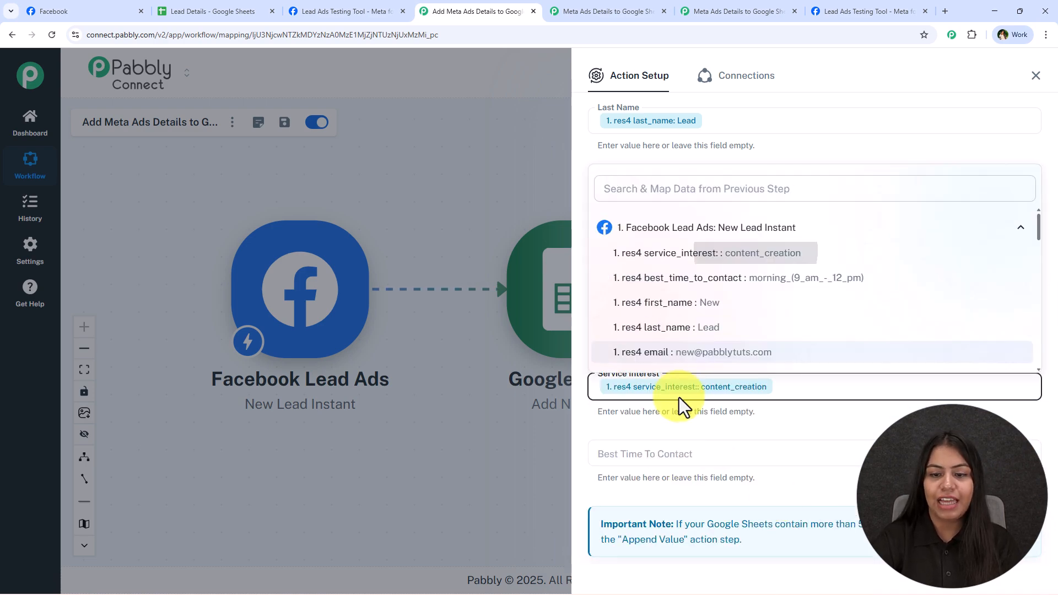
click(653, 456)
click(643, 488)
text(co)
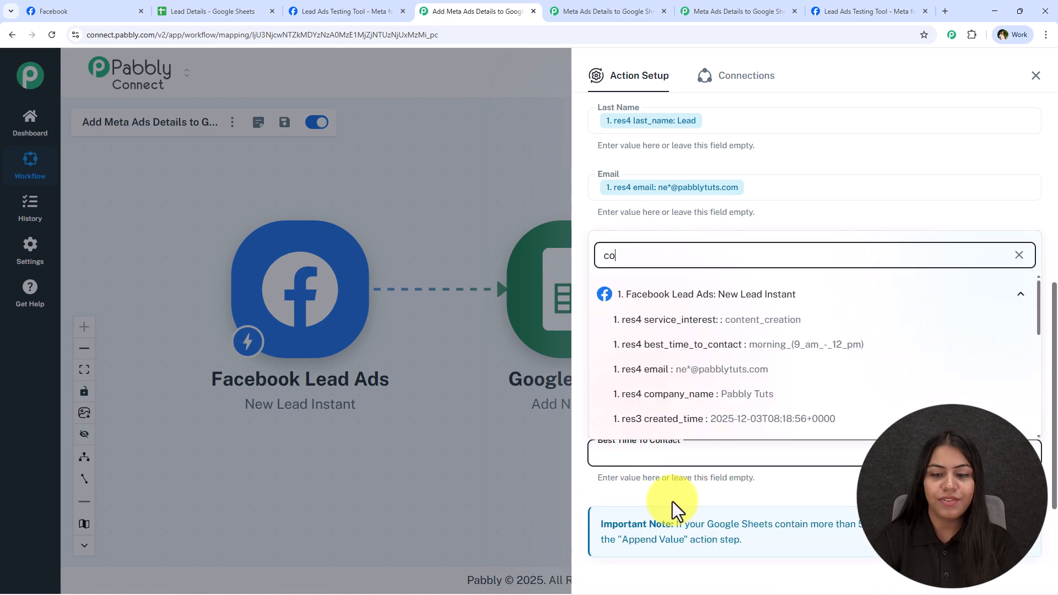
click(762, 346)
scroll(710, 475, down, 2)
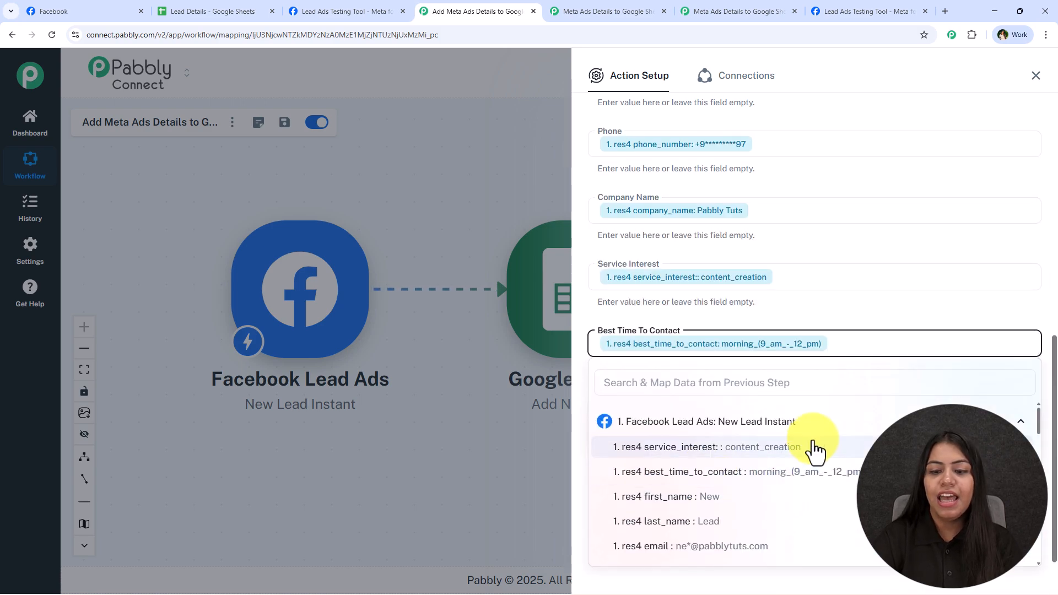
Step: Save the Add New Row action and send a test request to Google Sheets
click(821, 306)
click(666, 512)
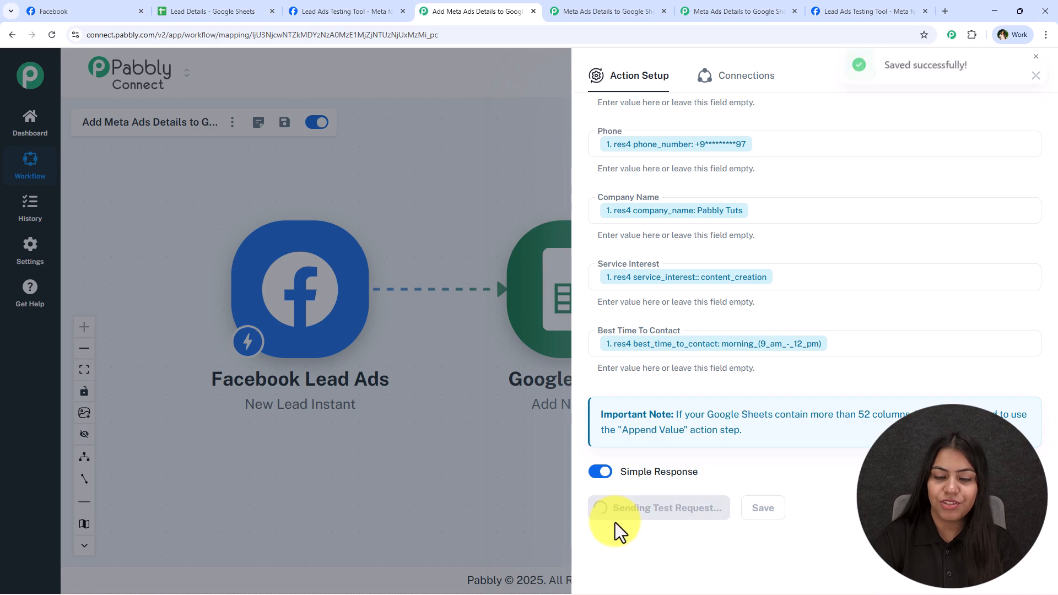
scroll(796, 400, down, 4)
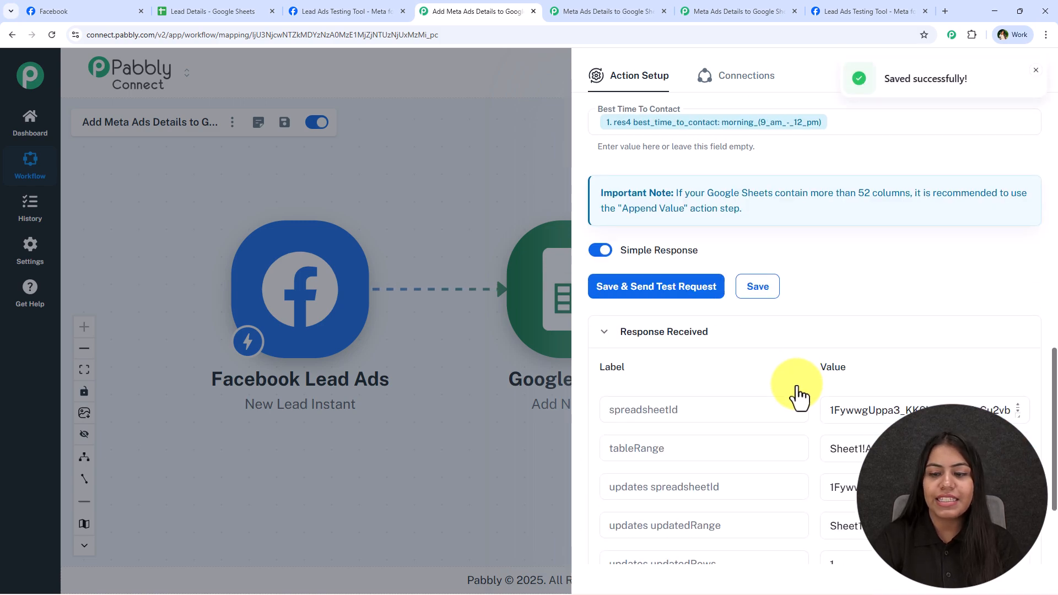
scroll(797, 396, down, 3)
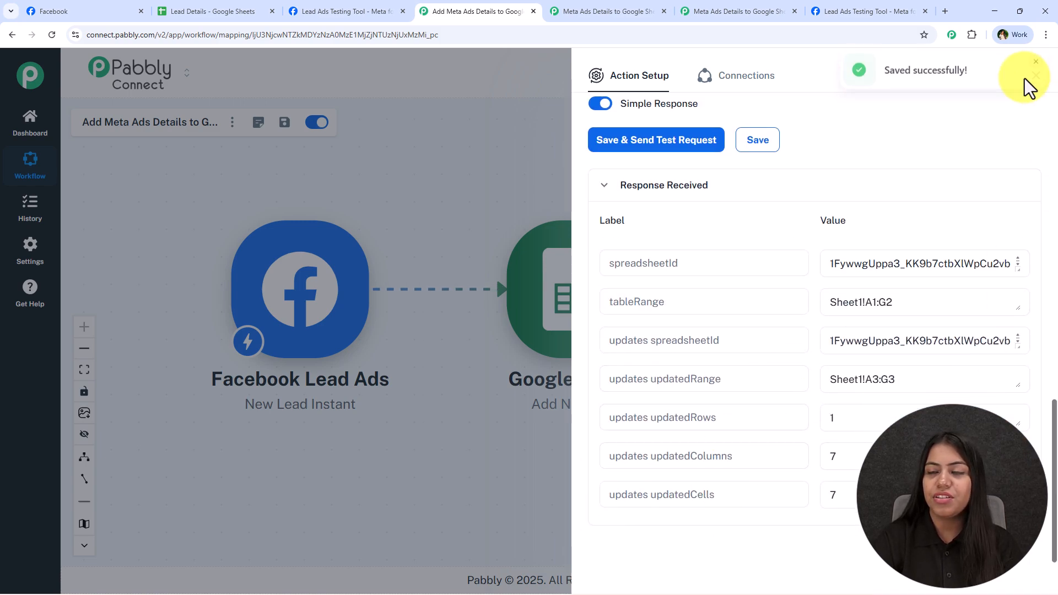
Step: Close the settings panel, tidy the workflow nodes, and select the new lead row in Lead Details
click(1031, 78)
drag(484, 215, 655, 263)
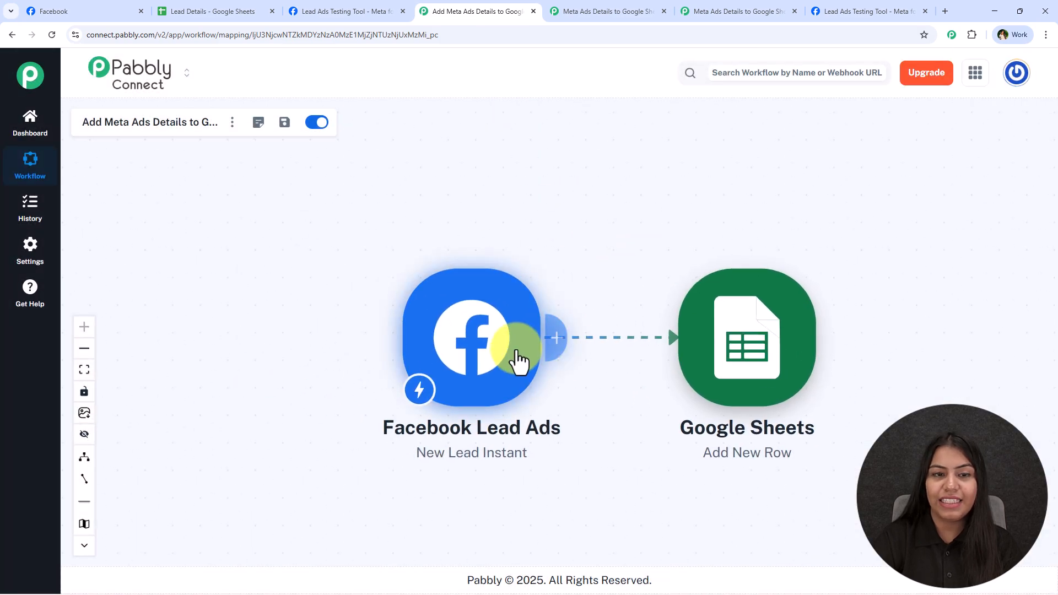
drag(518, 361, 389, 271)
key(ctrl+Tab)
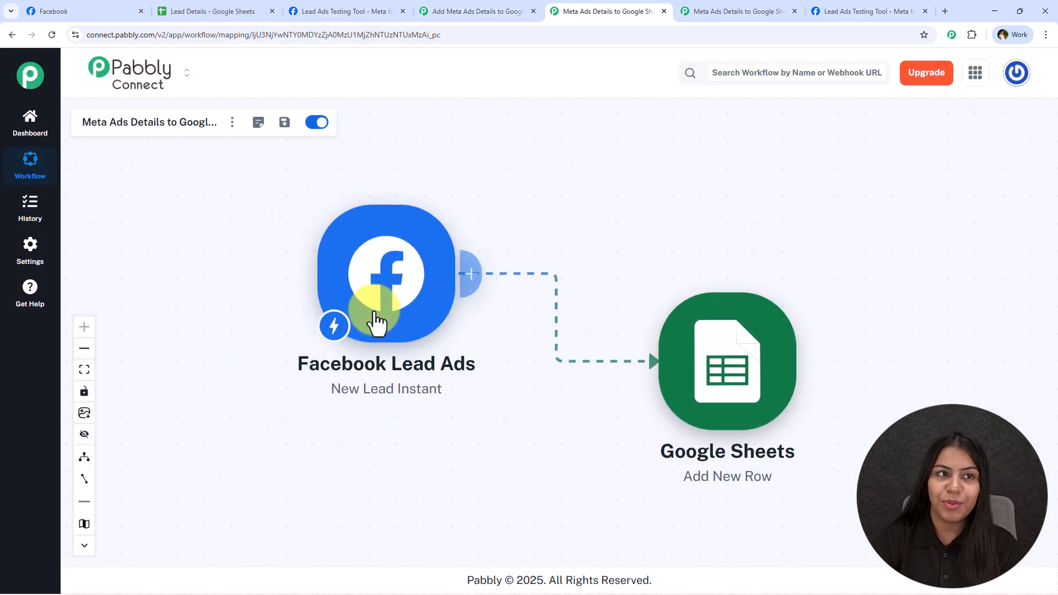
click(253, 11)
drag(94, 264, 940, 291)
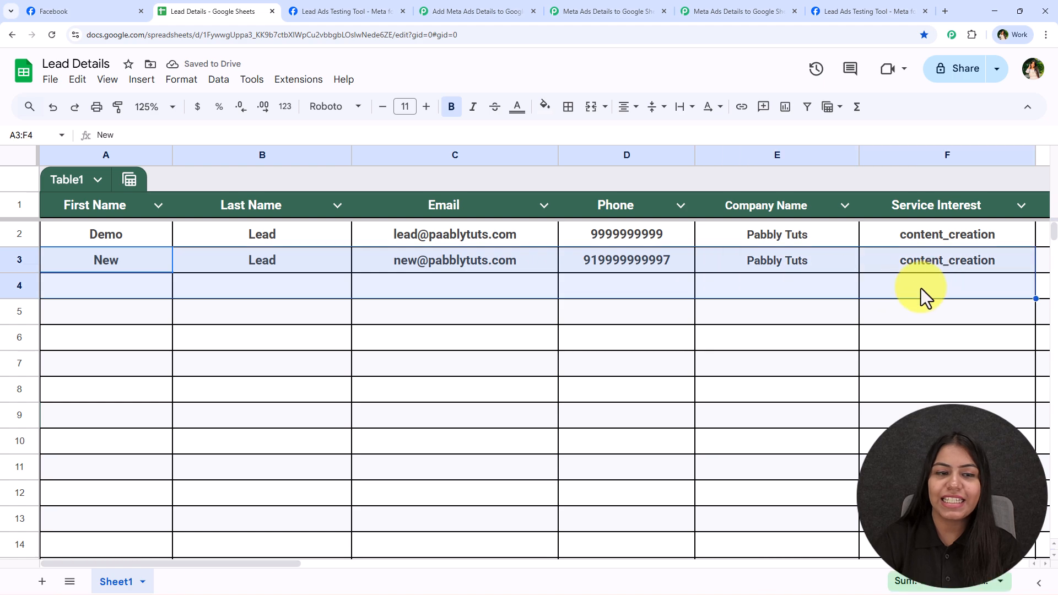
Step: Inspect the new lead's values across row 3 of the Lead Details sheet
click(146, 266)
key(Right)
key(Right)
key(Right)
key(Right)
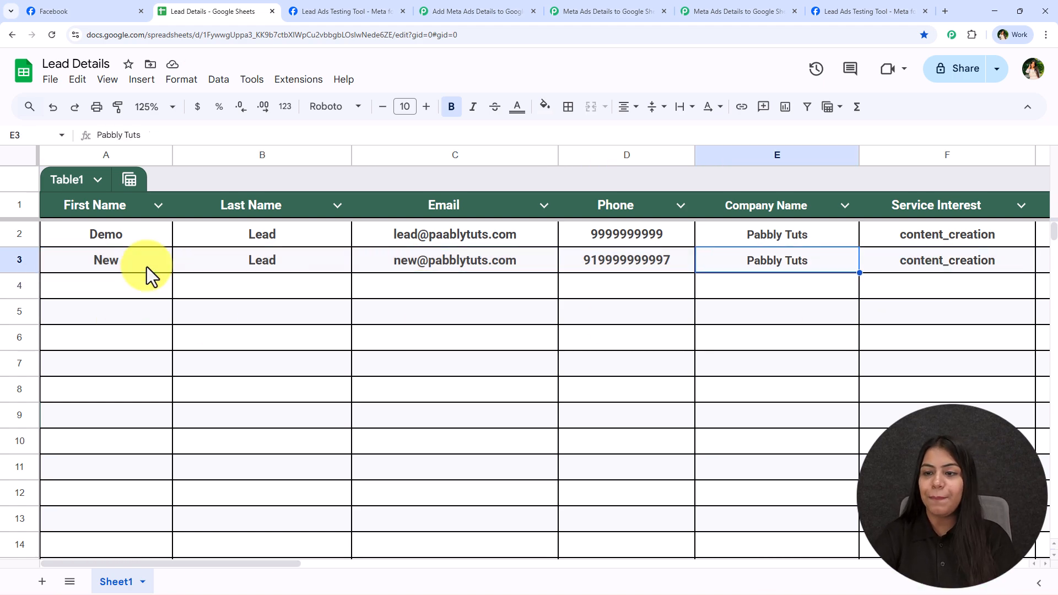
key(Right)
key(Right)
key(Left)
key(Left)
key(Left)
key(Left)
key(Left)
key(Left)
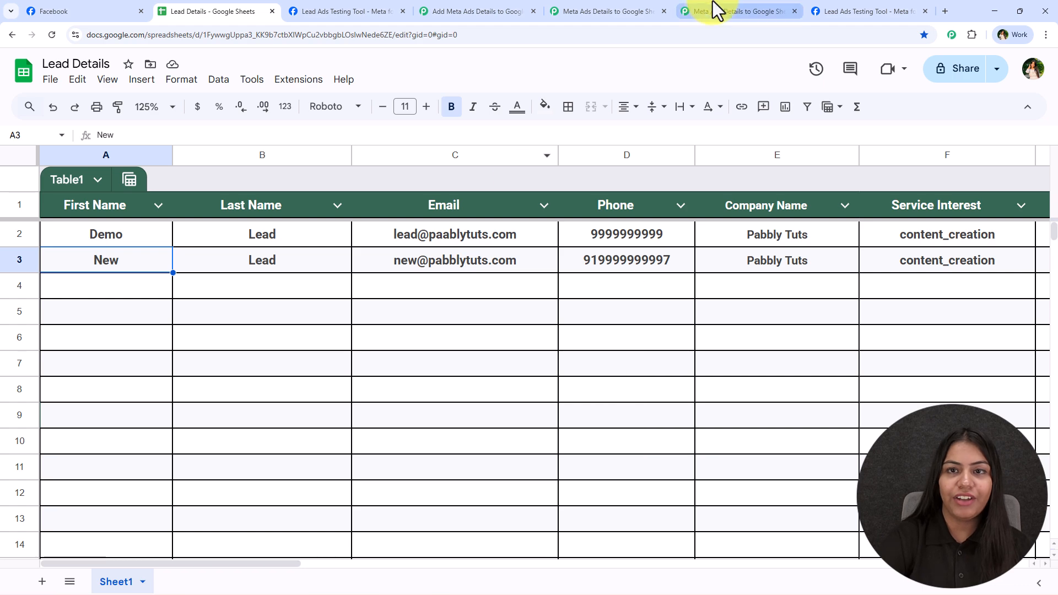
click(444, 9)
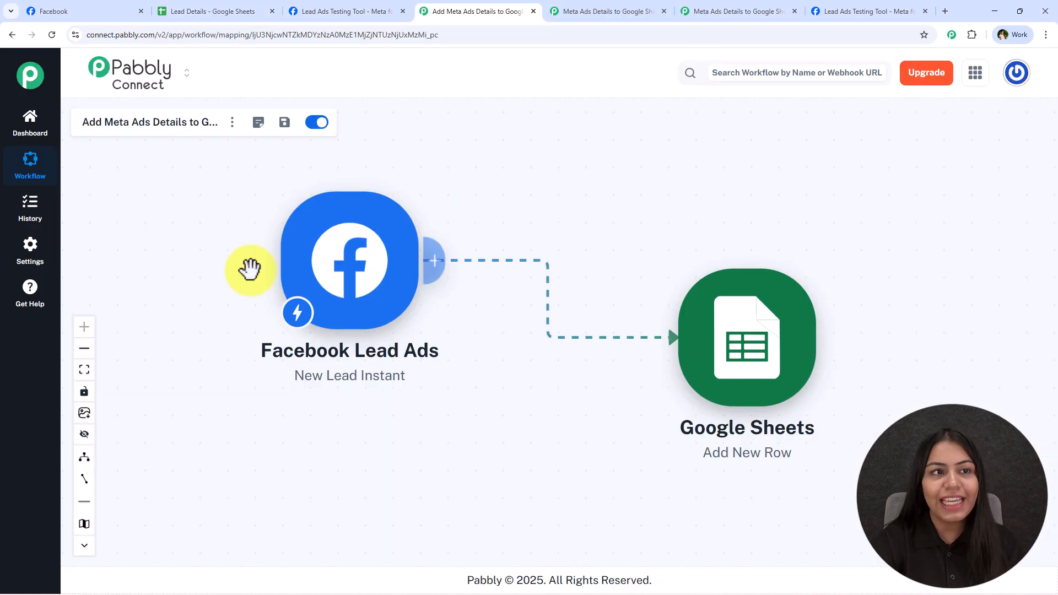
click(238, 9)
drag(118, 263, 946, 255)
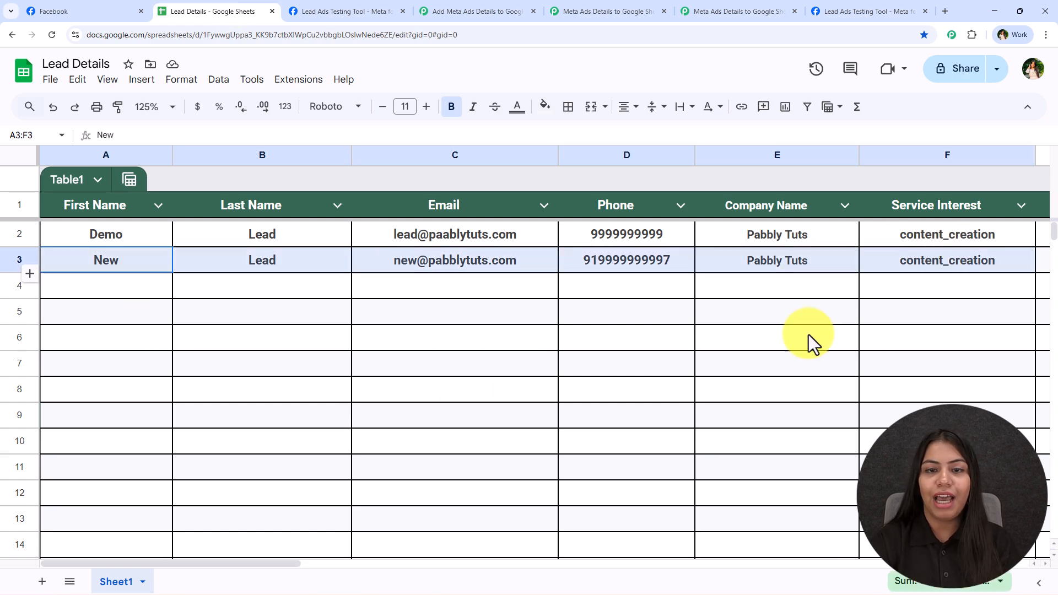
Step: Reposition the Facebook Lead Ads workflow nodes and switch to the Instagram Lead Ads workflow
click(503, 10)
drag(481, 239, 499, 255)
drag(441, 281, 471, 281)
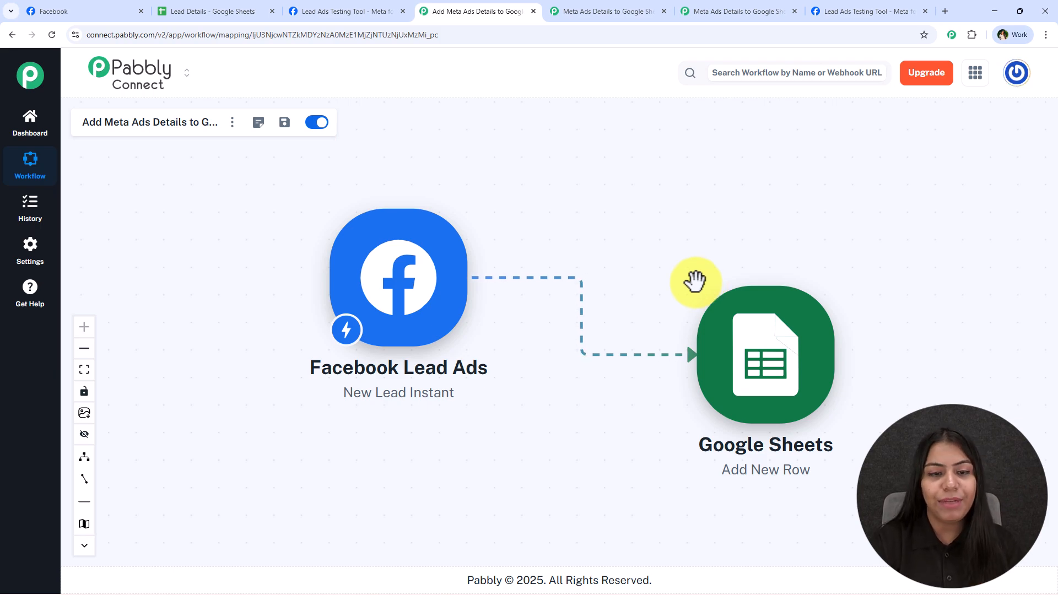
click(730, 10)
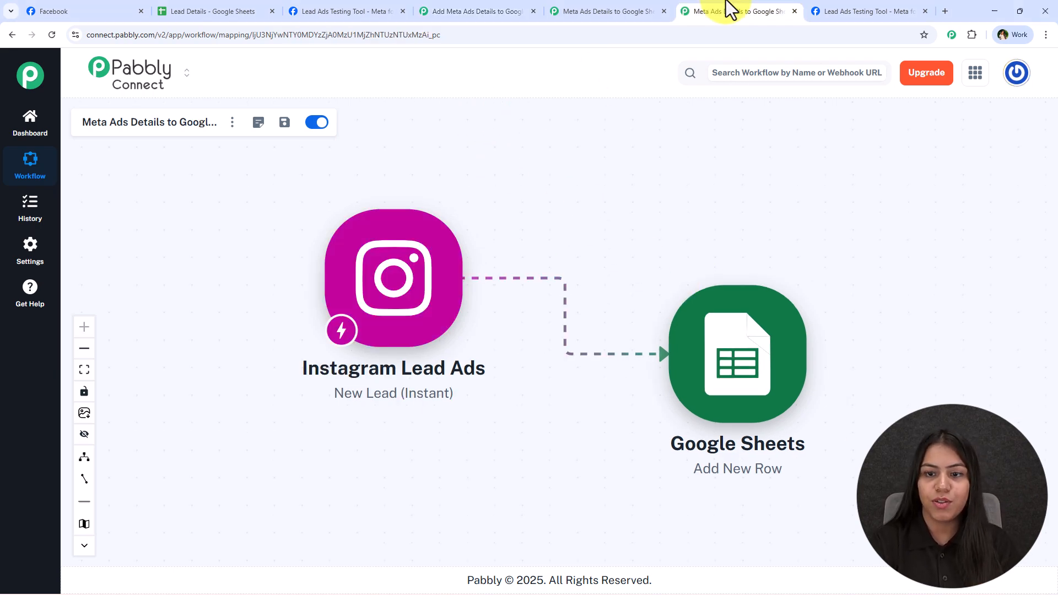
Step: Review the Instagram Lead Ads New Lead trigger setup settings
click(395, 312)
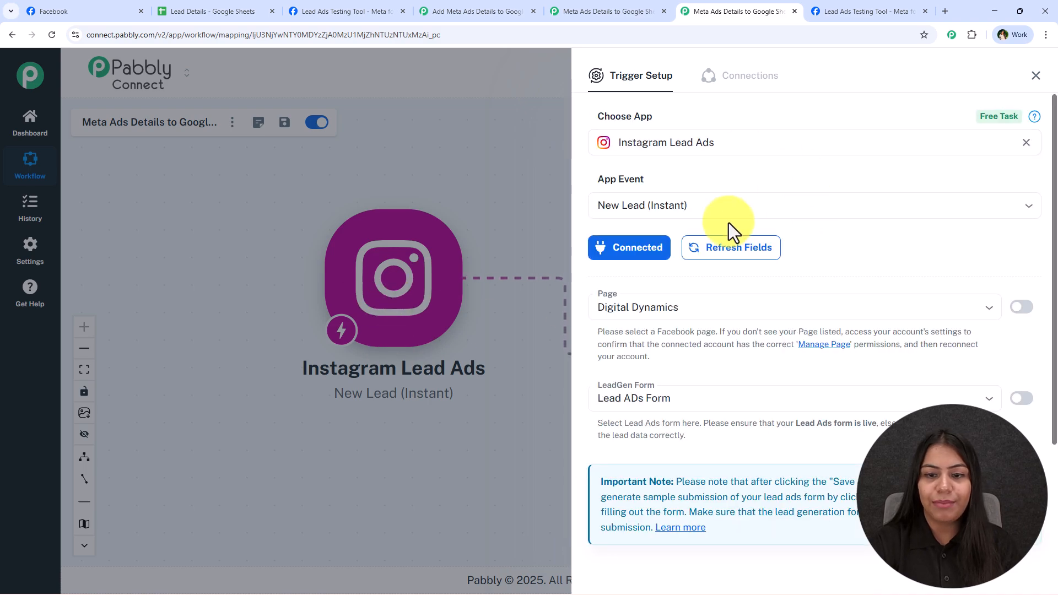
scroll(661, 210, down, 2)
scroll(711, 284, down, 1)
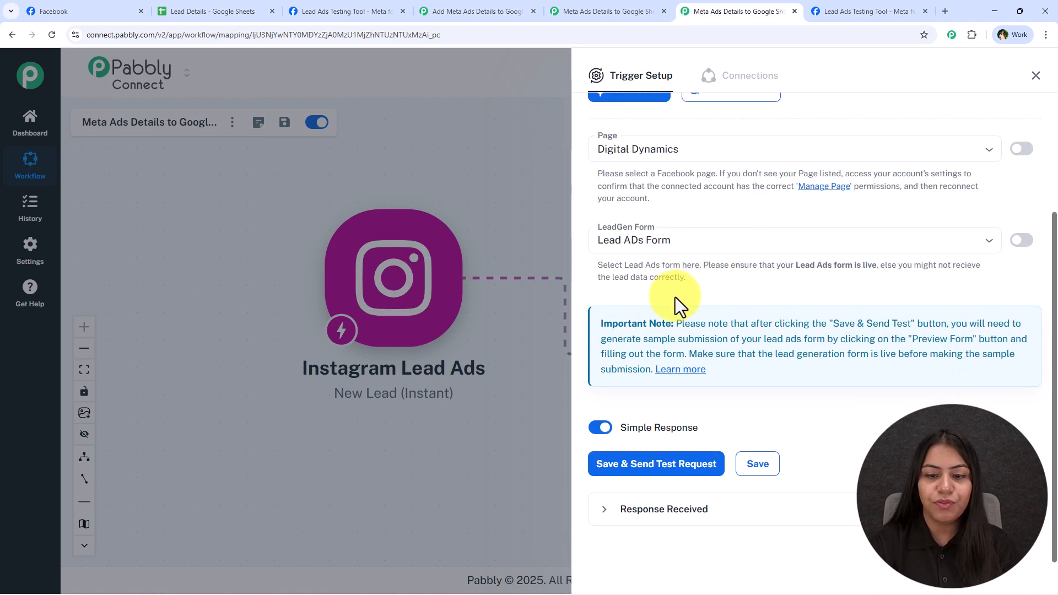
click(1034, 77)
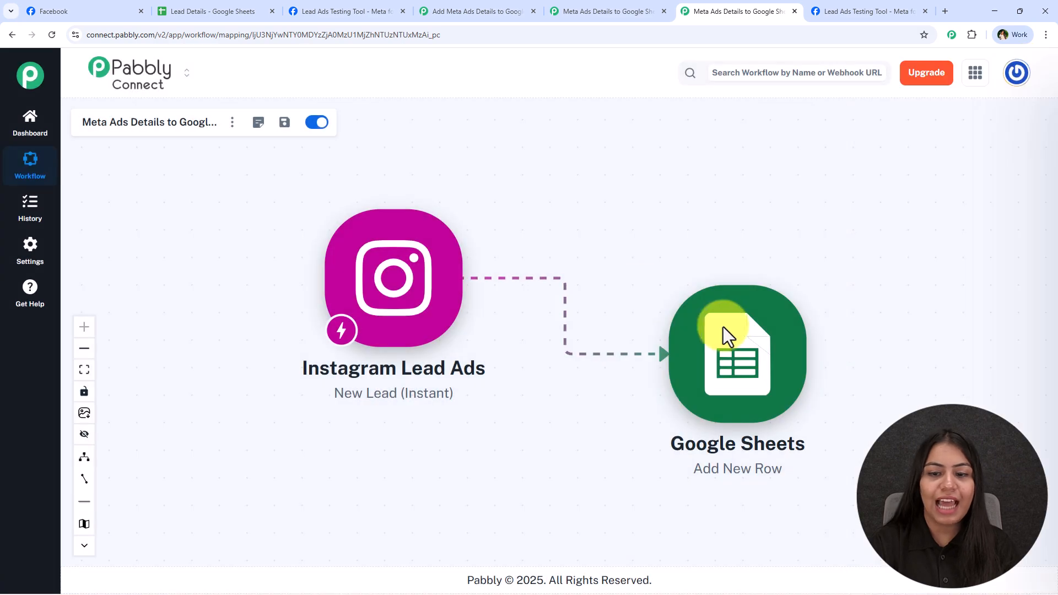
Step: Look over the Google Sheets action settings, then return to the Facebook Lead Ads workflow
click(727, 330)
scroll(867, 313, down, 1)
click(1034, 78)
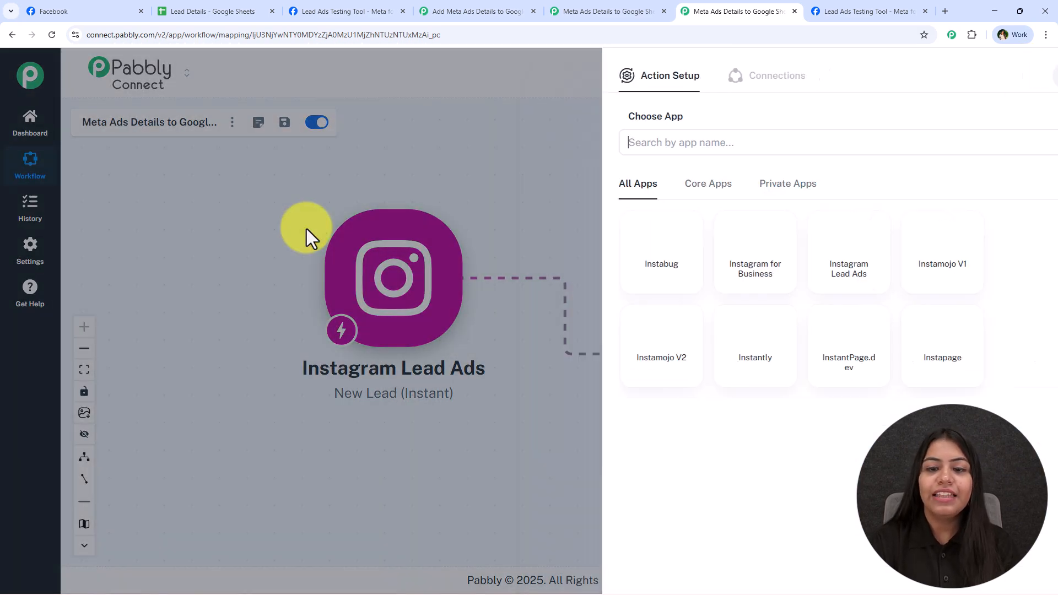
click(653, 11)
click(465, 11)
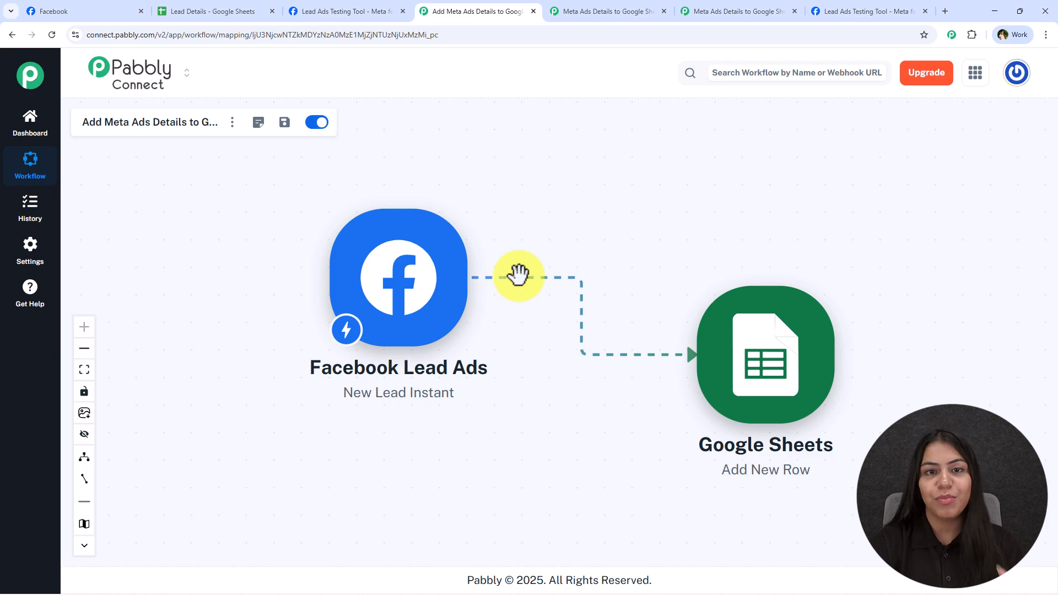
Step: Clear the old lead, choose the Digital Dynamics page and Lead ADs Form, and preview it
click(868, 11)
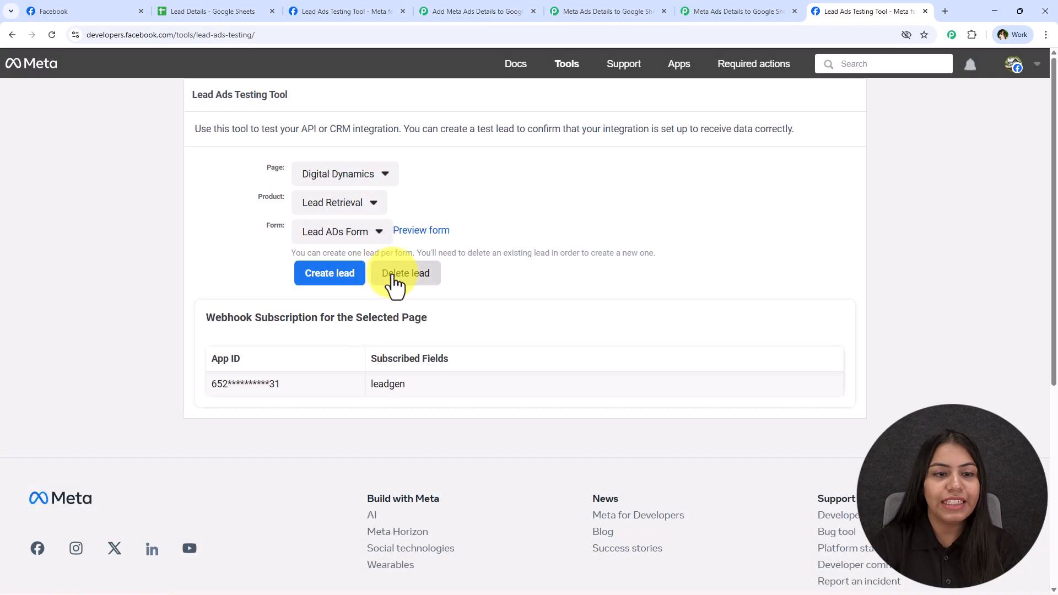
click(394, 276)
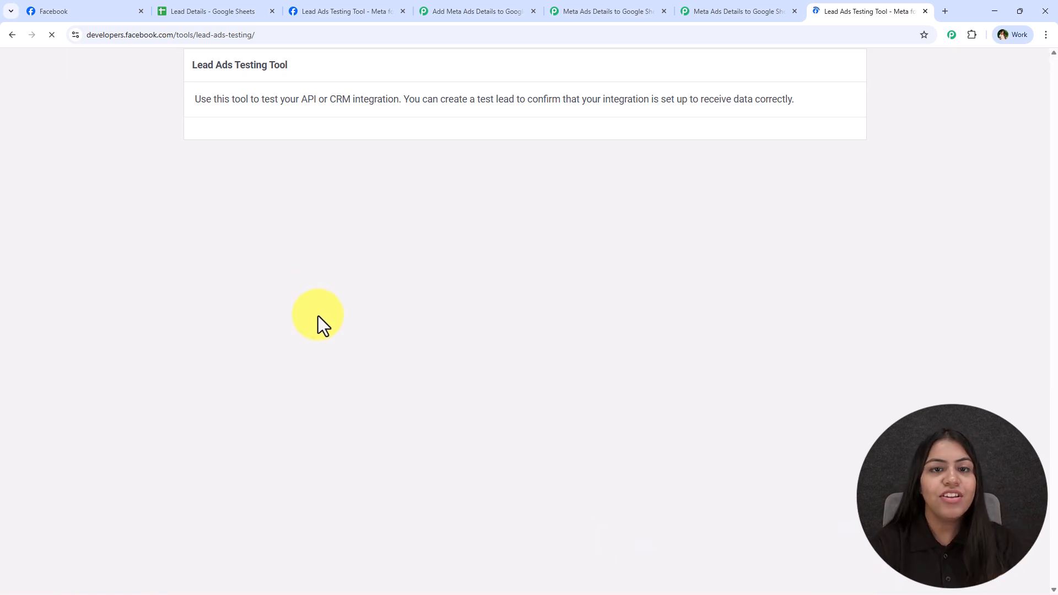
click(336, 174)
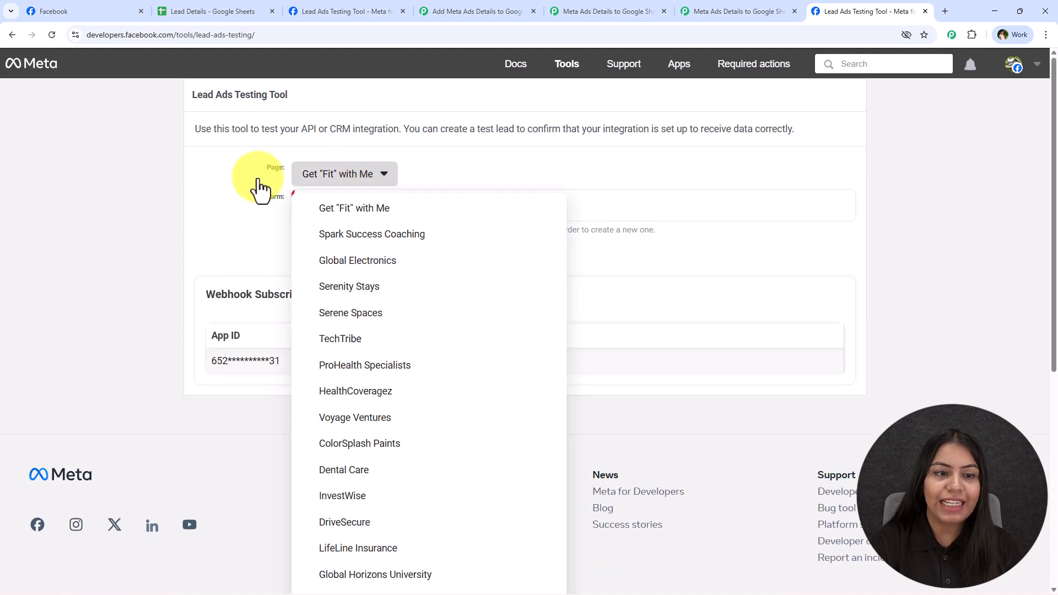
scroll(235, 318, down, 5)
click(354, 471)
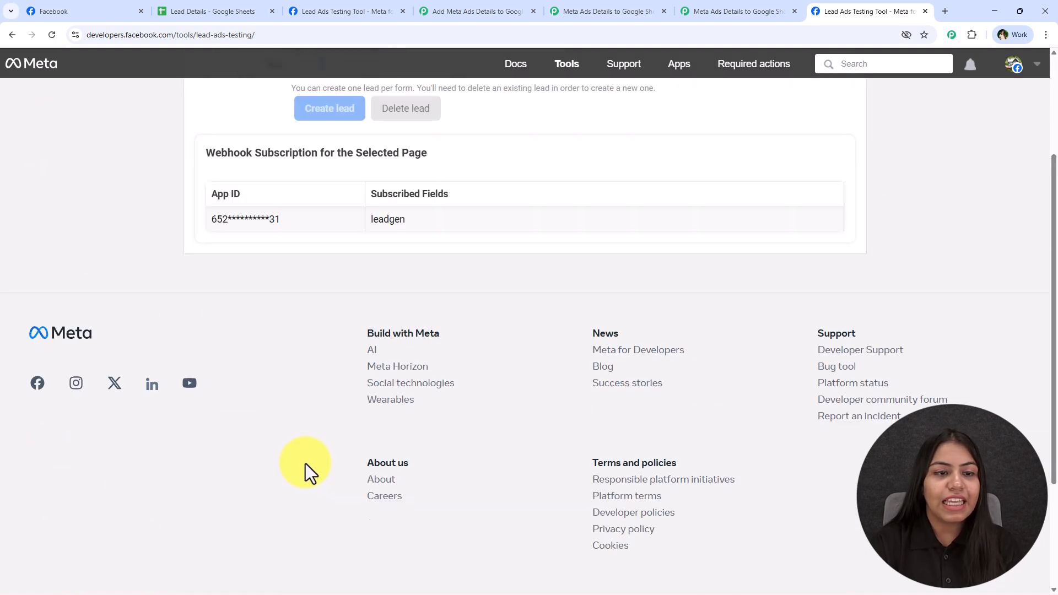
scroll(330, 331, up, 3)
click(360, 231)
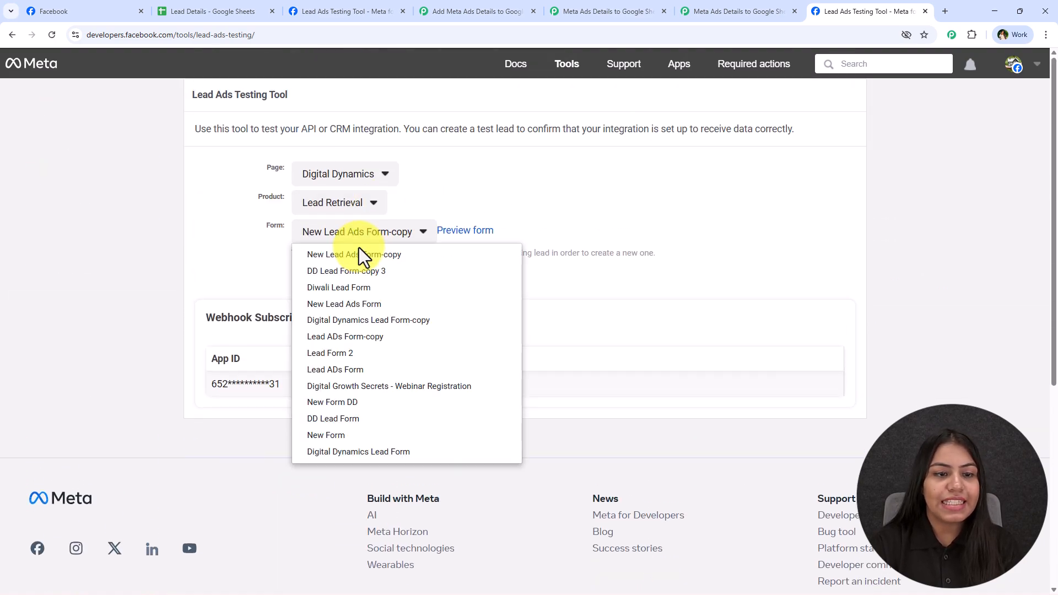
click(340, 370)
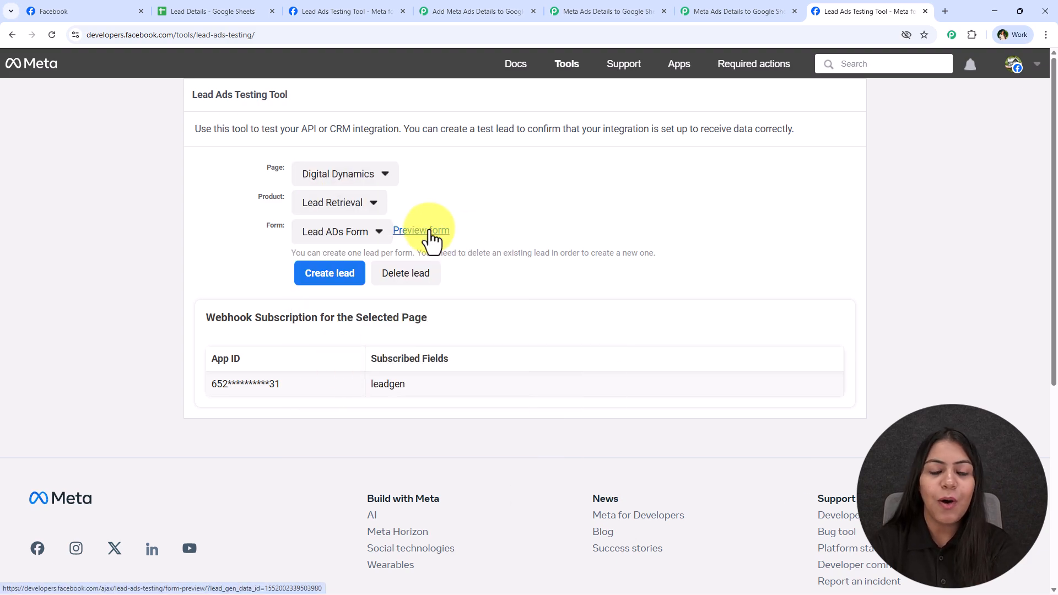
click(431, 231)
Step: Set Service Interest to Branding and Design and Best Time to Contact to Anytime
click(493, 429)
click(488, 474)
scroll(494, 449, down, 3)
click(517, 297)
click(520, 377)
click(494, 327)
click(499, 396)
Step: Enter name Test Lead, an email, a phone number and company Pab Con, then submit
click(497, 366)
text(Test)
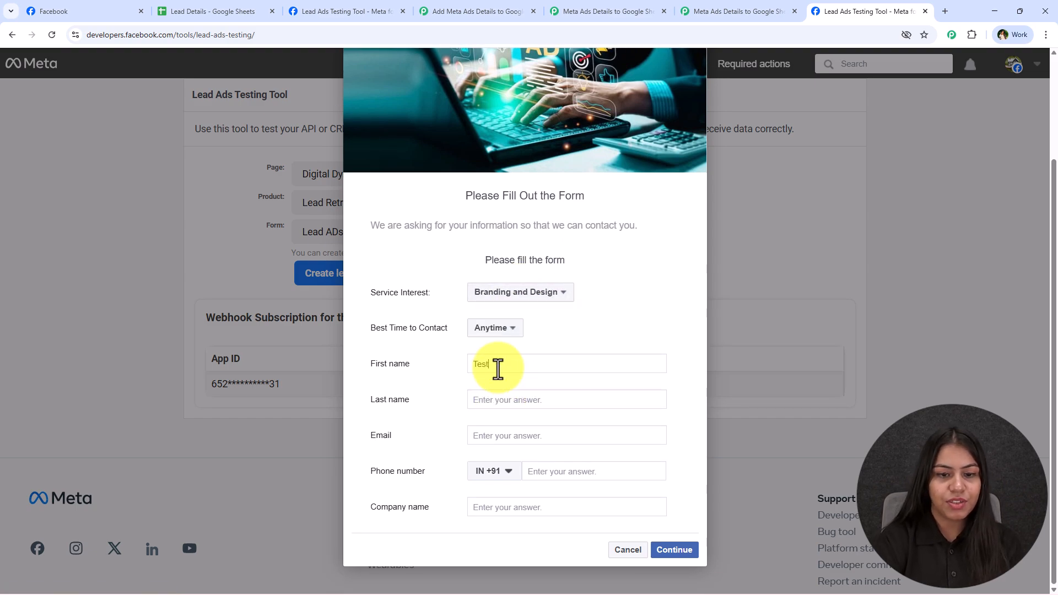
click(495, 400)
text(L)
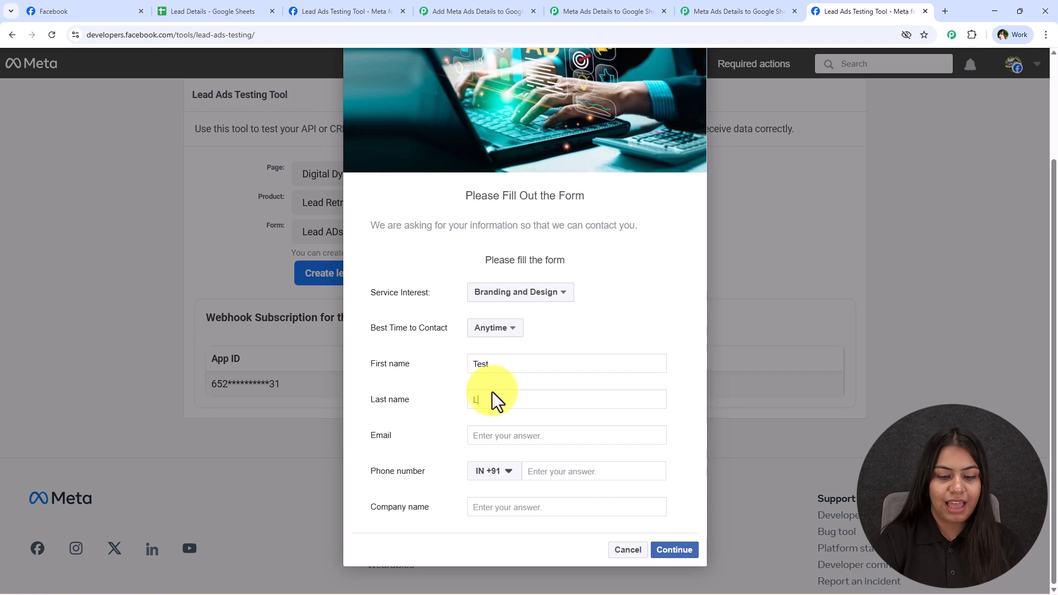
text(ead)
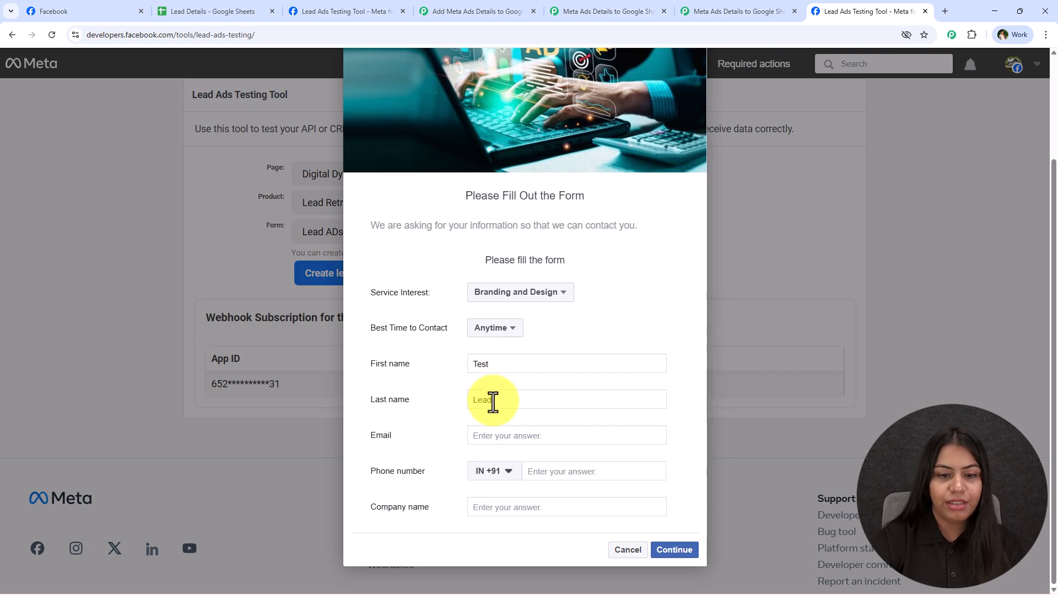
click(501, 435)
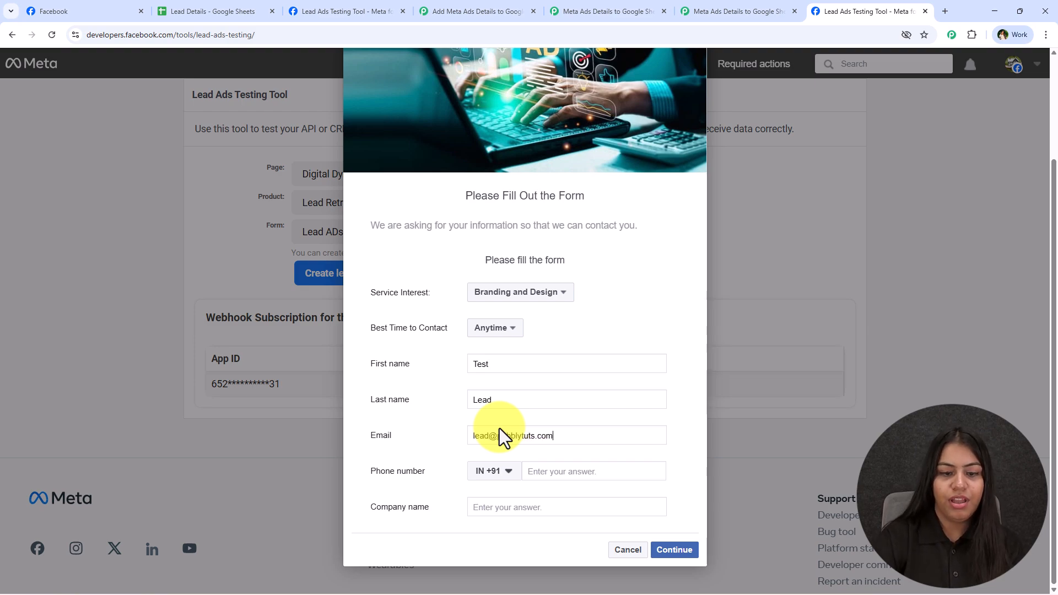
click(595, 473)
text(88)
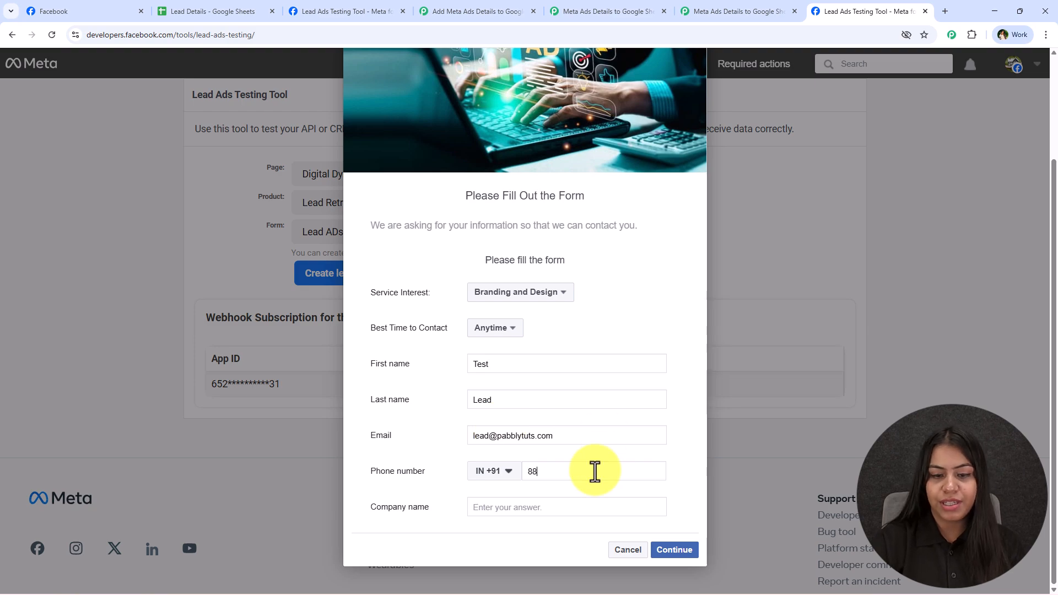
text(888 88888)
click(530, 505)
text(Pab C)
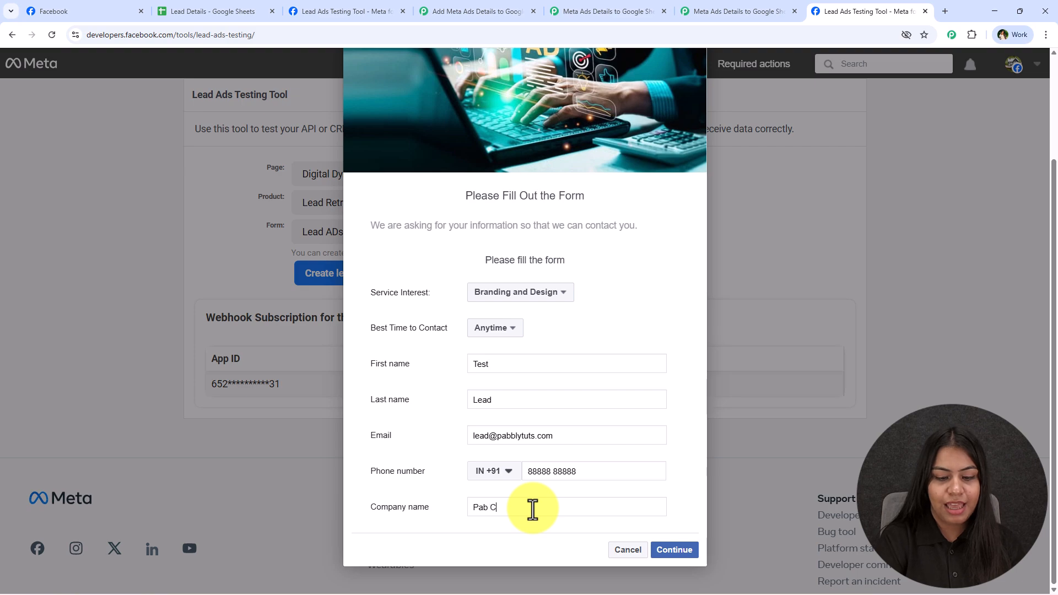
text(on)
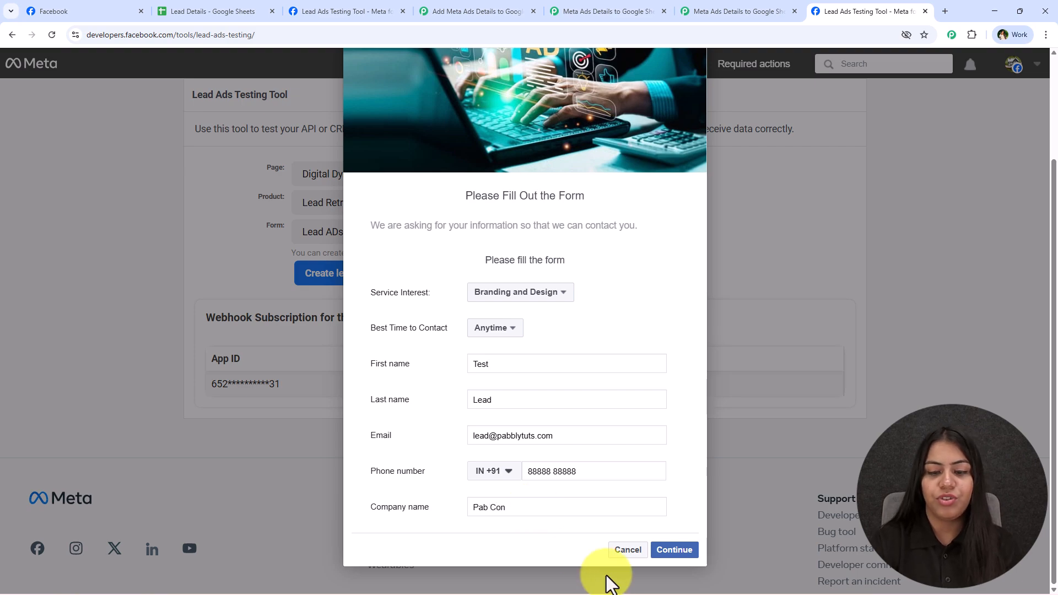
click(674, 550)
click(684, 429)
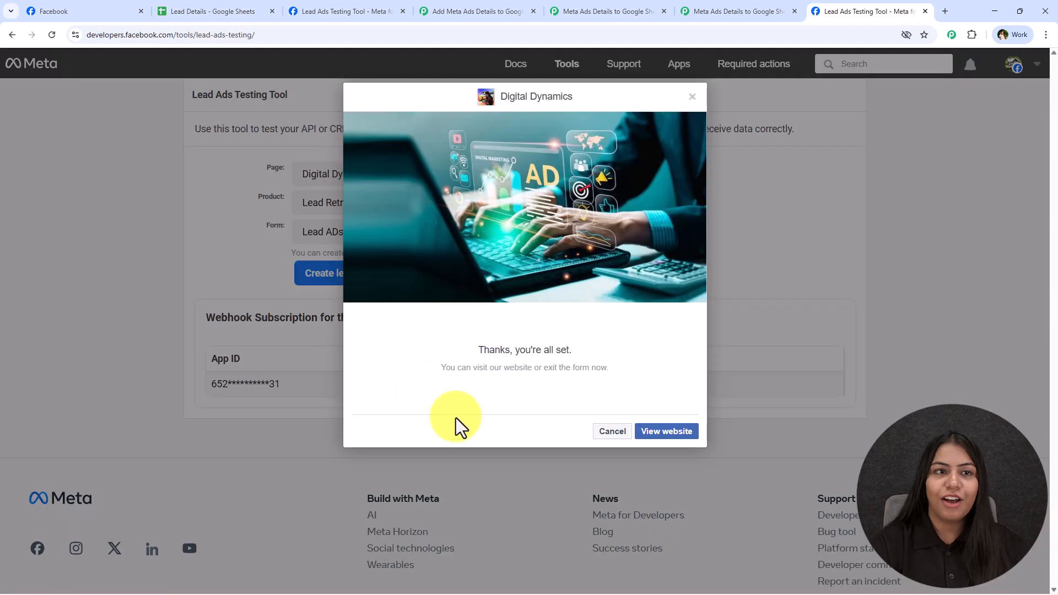
Step: Check the Pab Con lead's values across row 4 of the Lead Details sheet
click(177, 10)
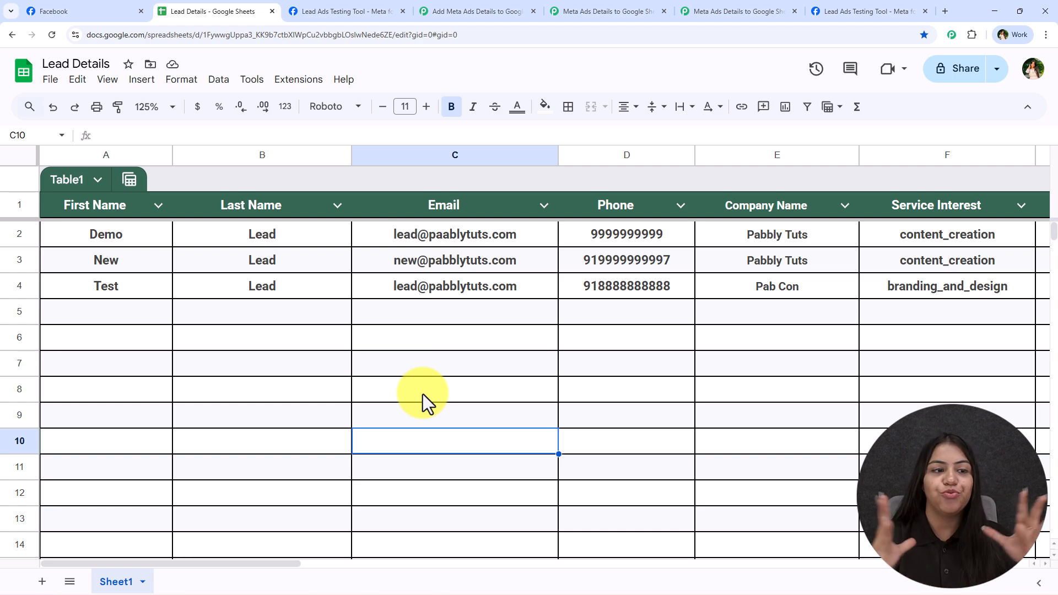
key(Up)
key(Up)
key(Up)
key(Up)
key(Up)
key(Up)
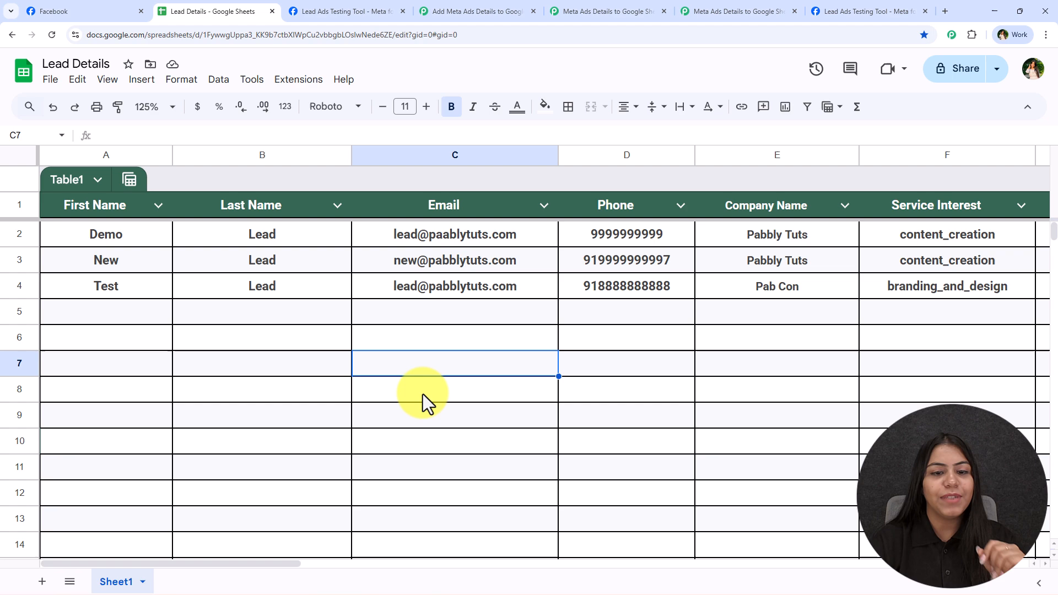
key(Right)
key(Right)
key(Right)
key(Right)
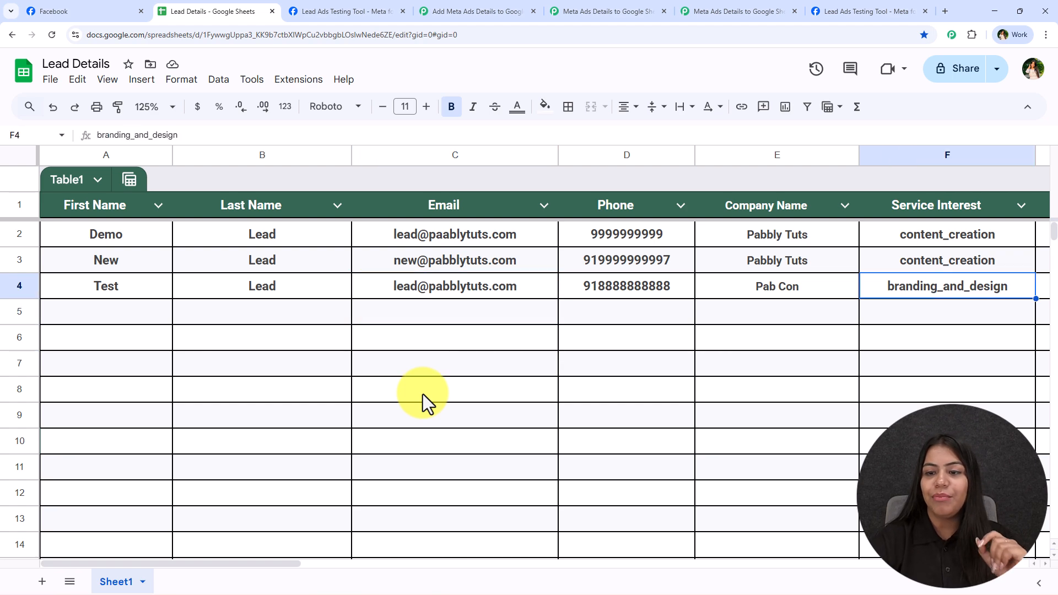
key(Left)
key(Left)
key(Left)
key(Left)
key(Left)
key(Left)
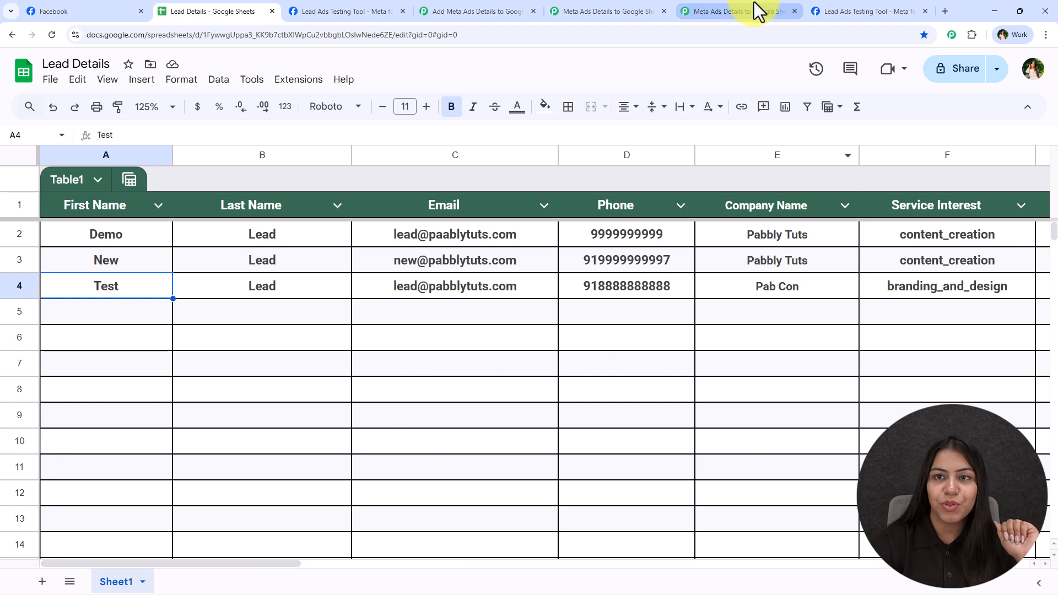
Step: Switch back to the Add Meta Ads Details workflow and pan the canvas slightly
click(440, 10)
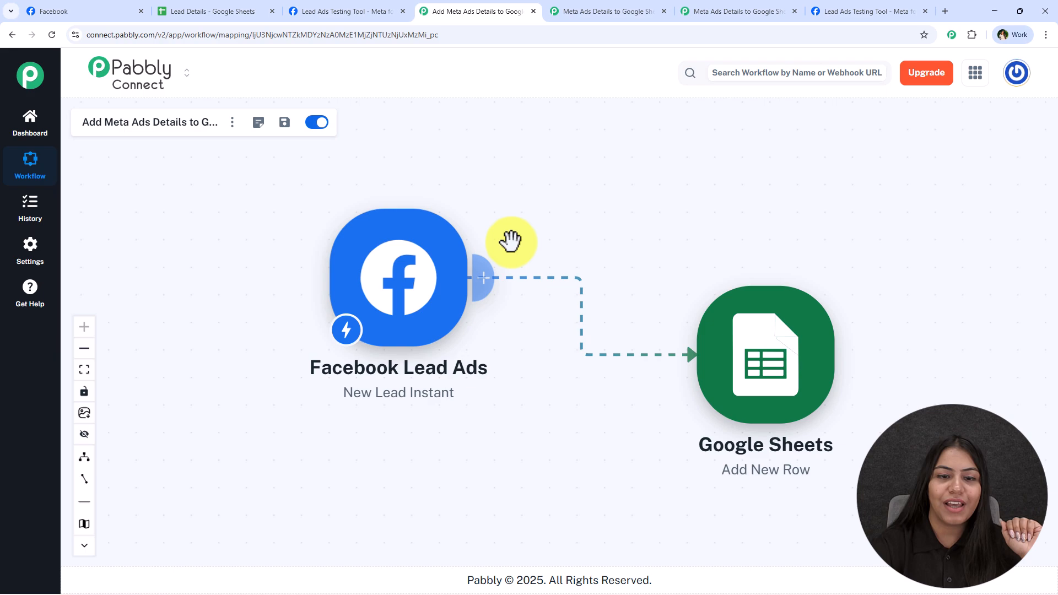
drag(528, 231, 540, 237)
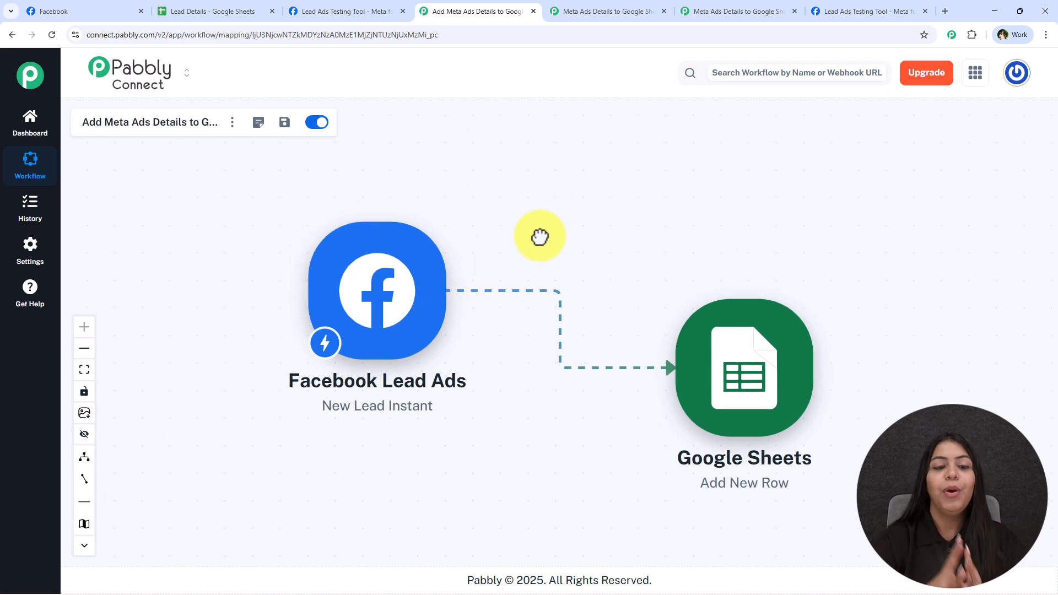